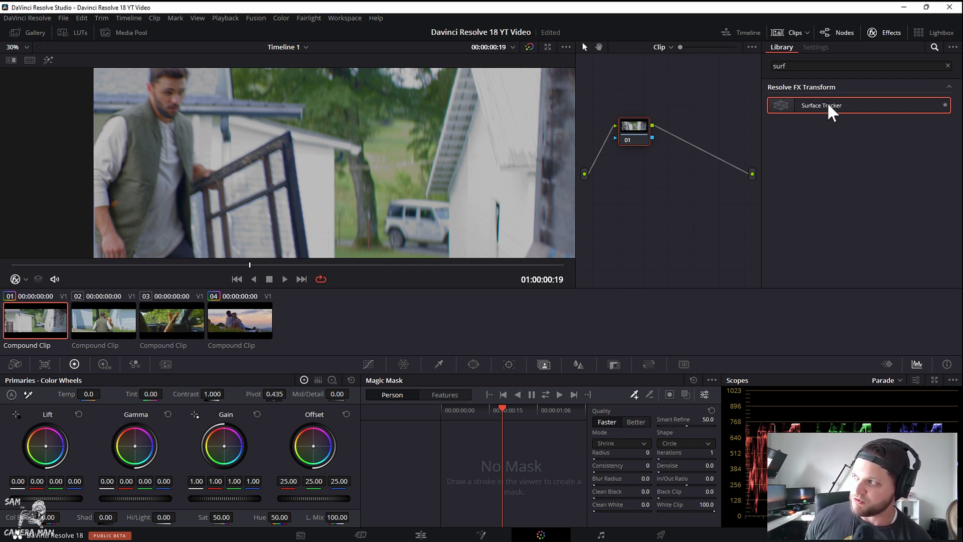
Add a Surface Tracker node to the node graph and connect node 01's output to it.
drag(832, 113, 680, 195)
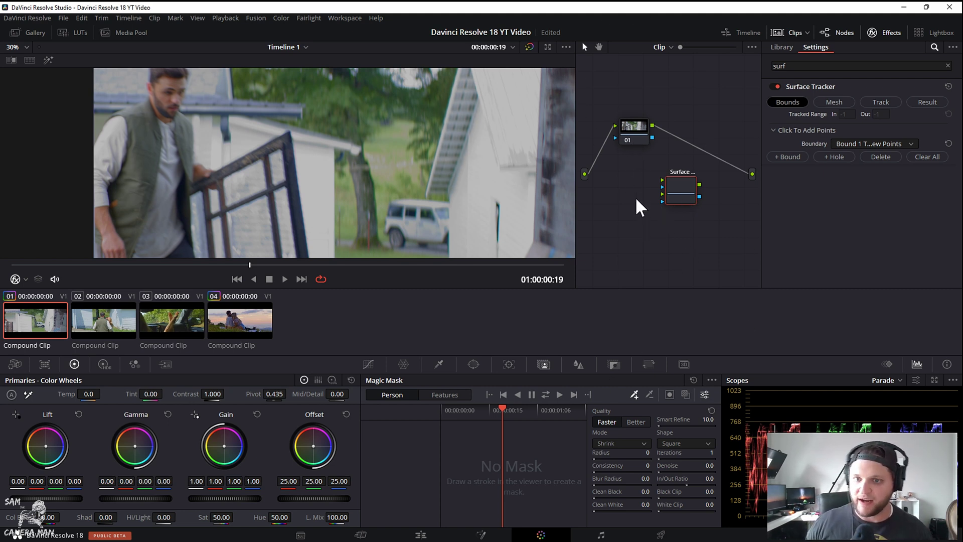
drag(732, 170, 717, 140)
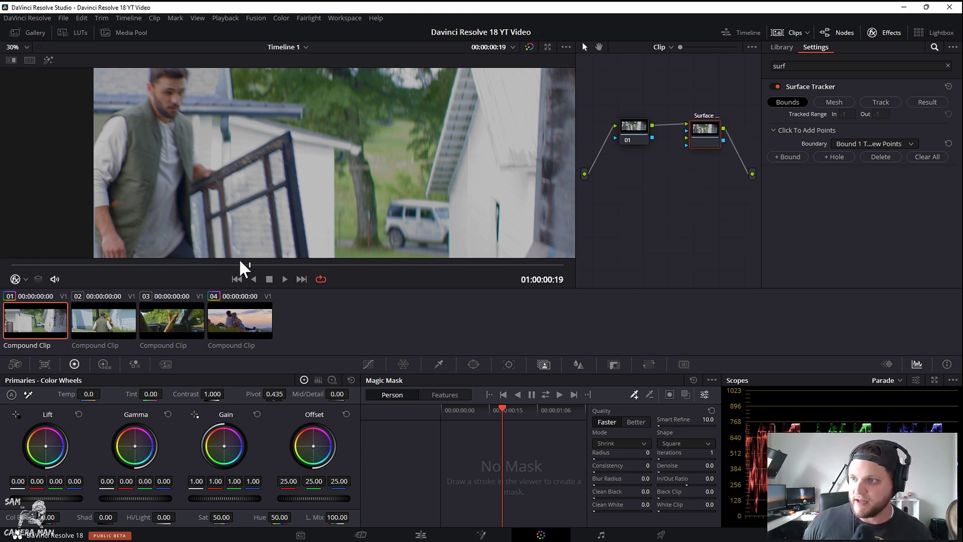
On a later frame, outline the man's chest with Bounds boundary points.
drag(245, 264, 311, 265)
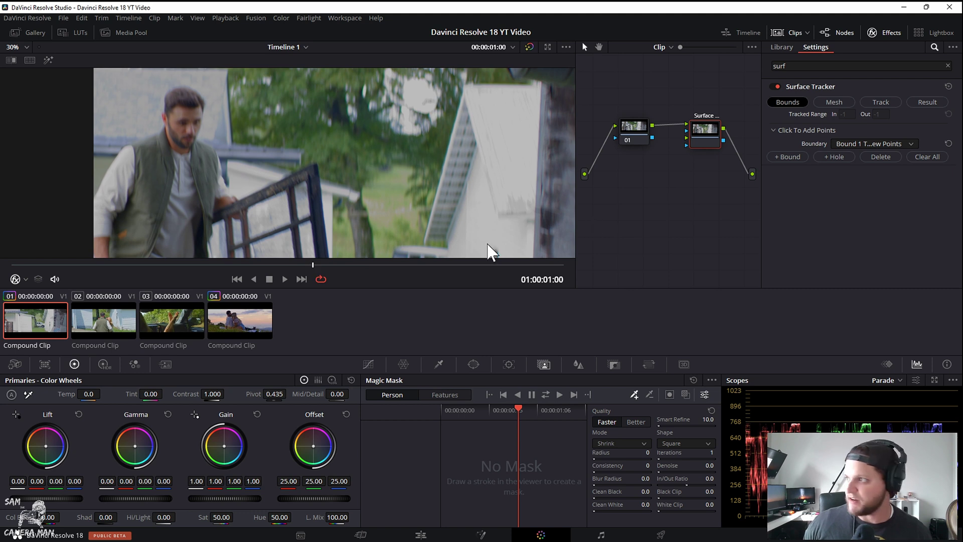
click(787, 103)
click(168, 182)
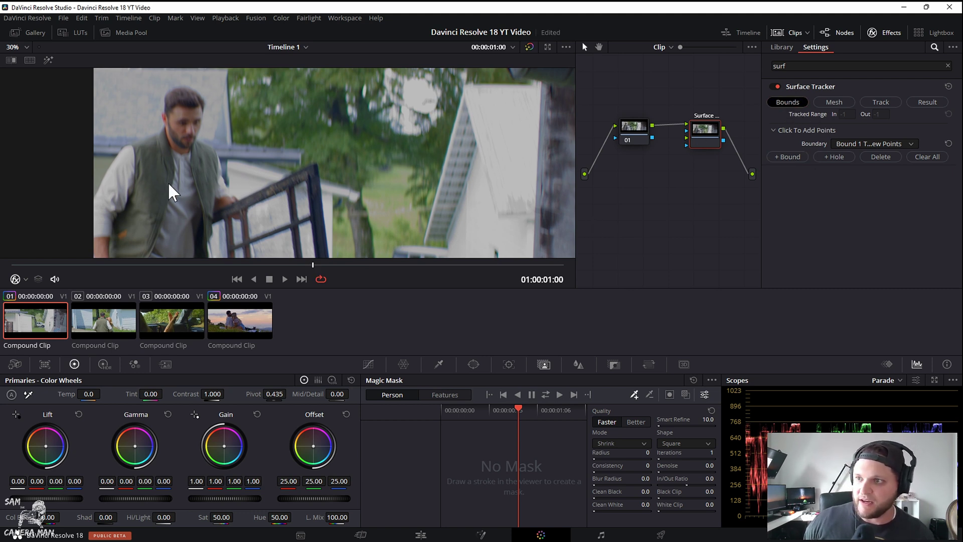
click(188, 180)
click(200, 187)
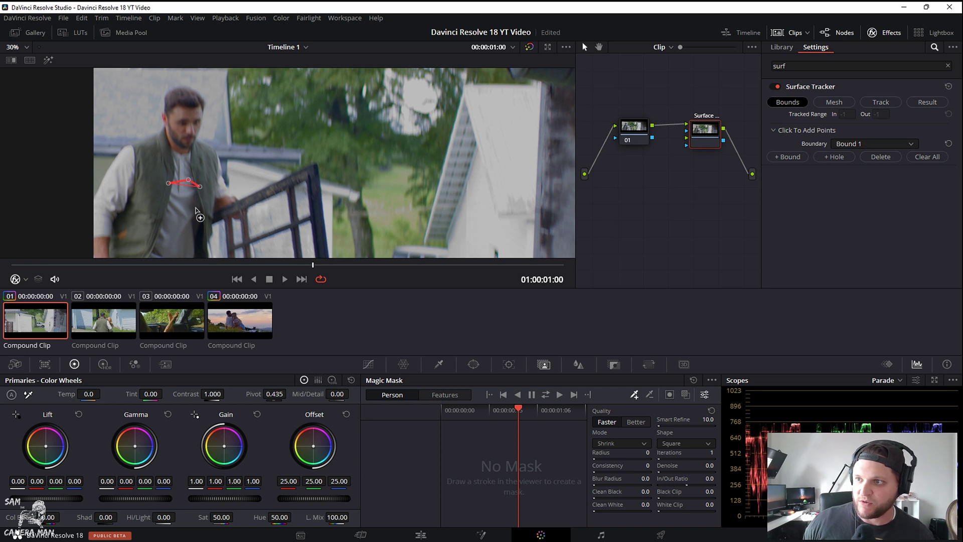
click(196, 207)
click(188, 227)
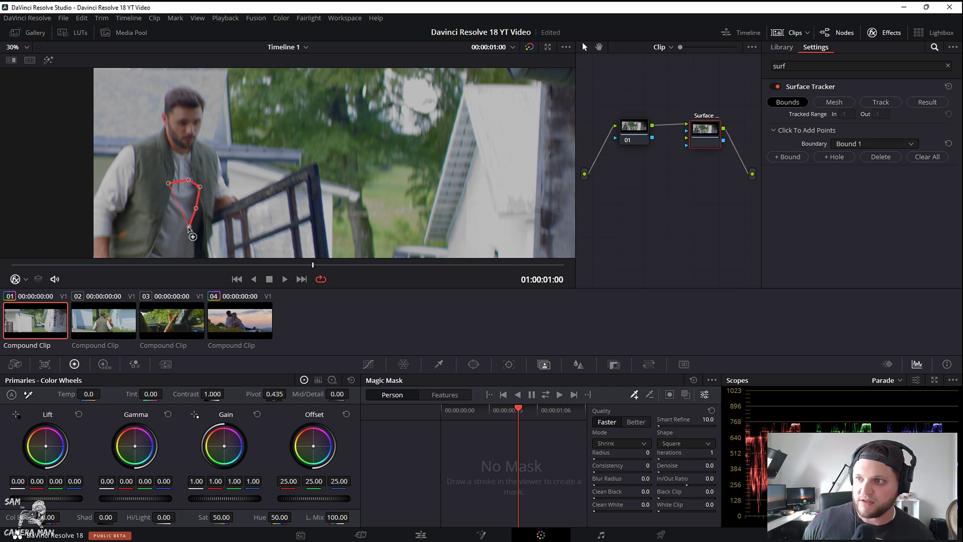
click(174, 231)
click(165, 213)
Close the chest outline and fill it with a mesh limited to 102 points.
click(158, 201)
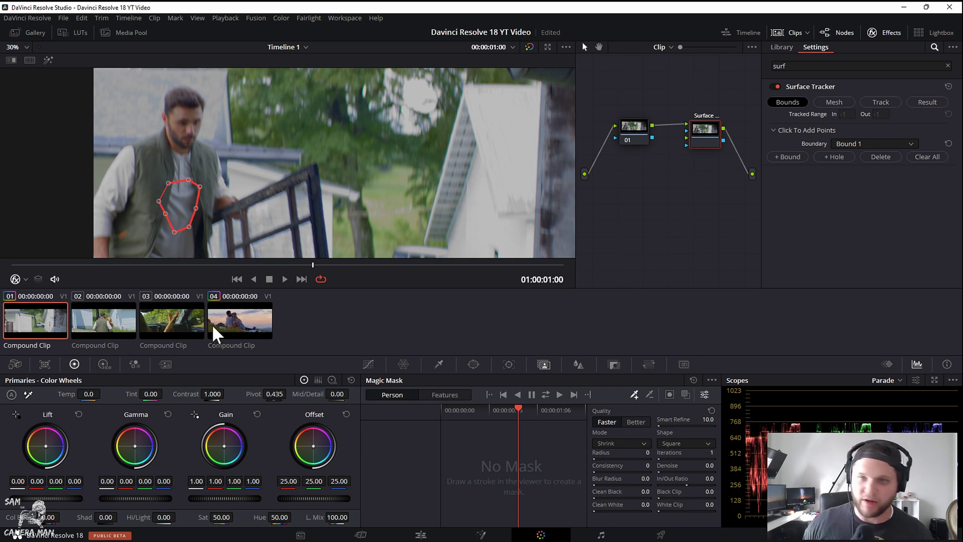
click(832, 103)
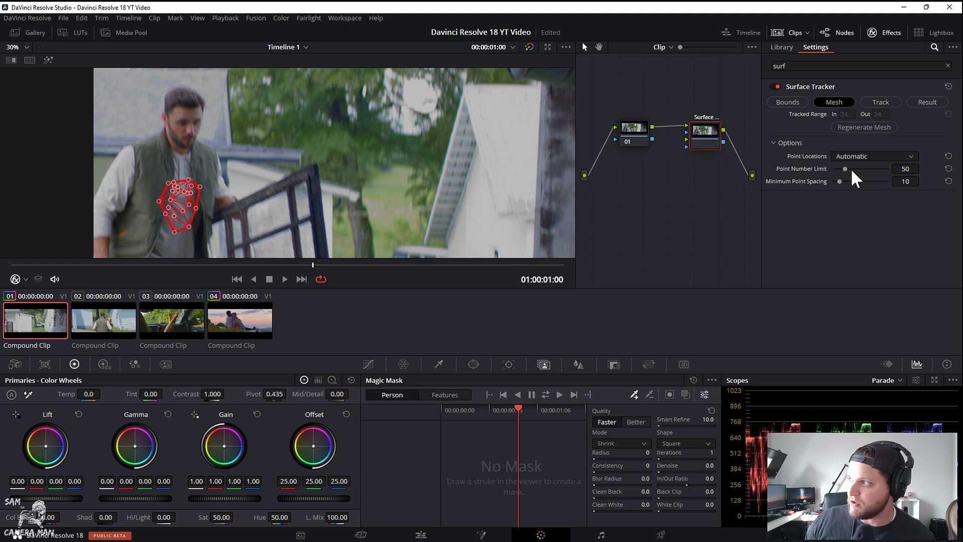
mouse_move(852, 171)
mouse_down()
mouse_move(890, 170)
mouse_move(832, 172)
mouse_move(866, 169)
mouse_up()
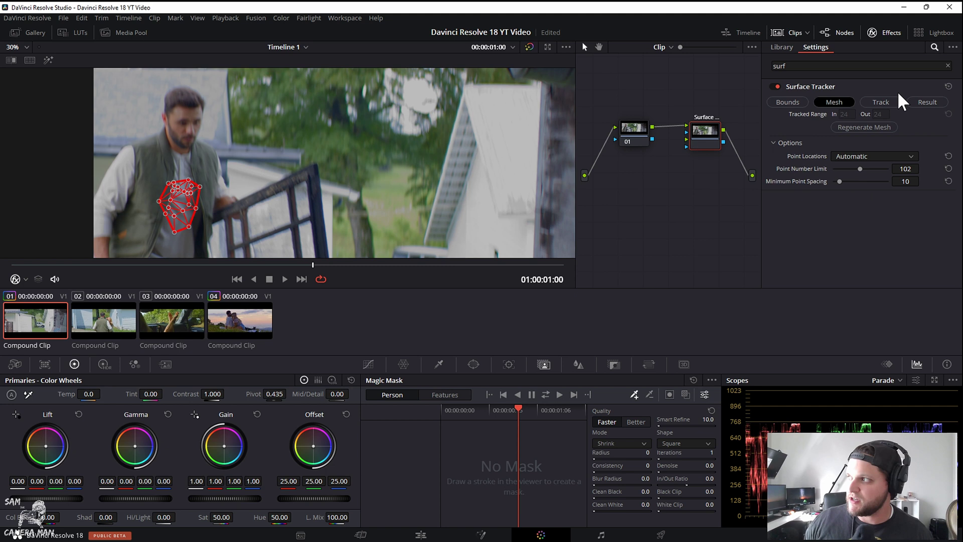
Track the meshed shirt area forward through the clip and show the Result view.
click(881, 102)
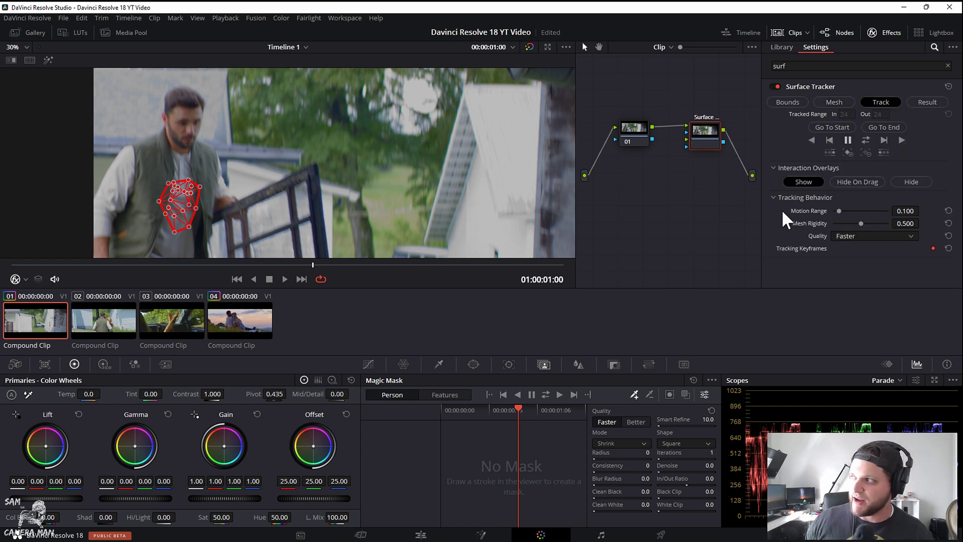
click(867, 140)
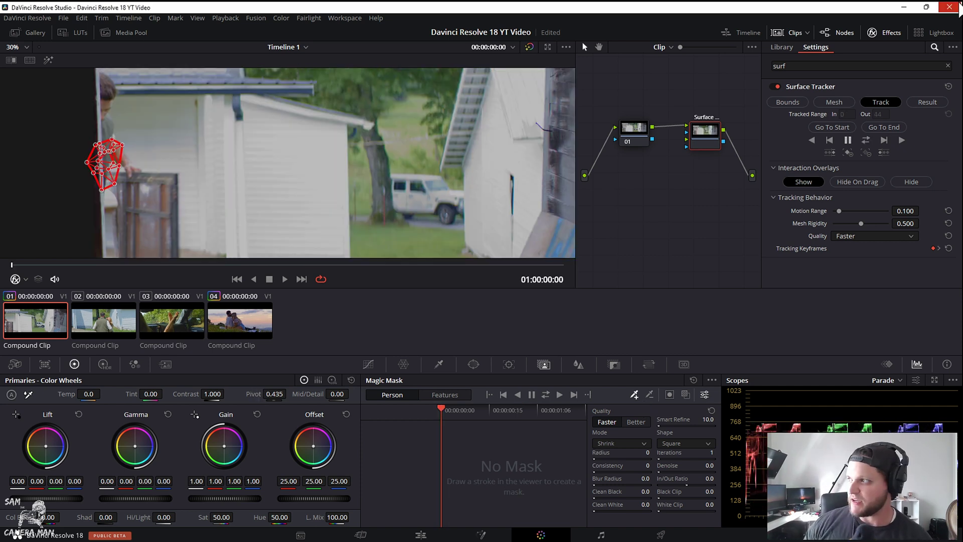
click(936, 101)
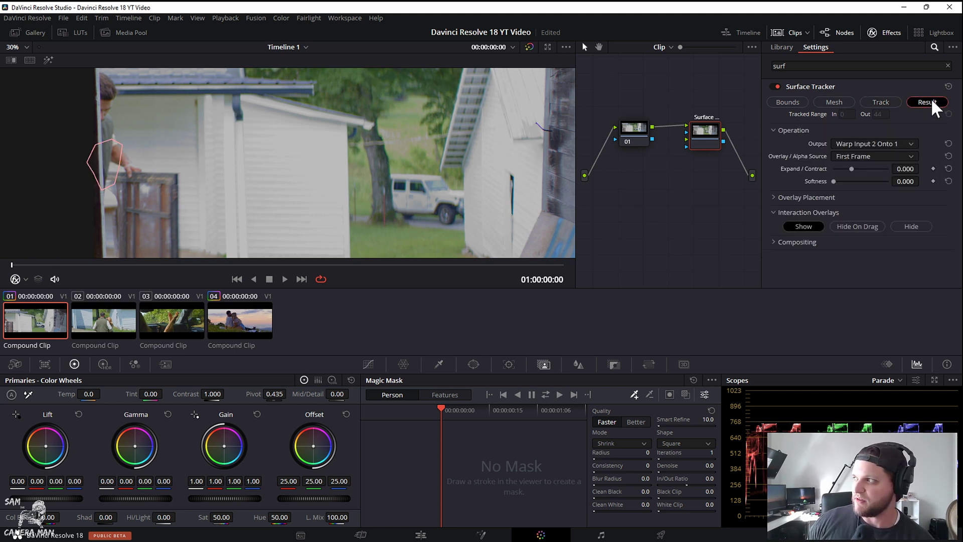
Scrub back and forth through frames 0–44 to confirm the outline follows the man.
drag(43, 267, 483, 296)
scroll(307, 213, down, 2)
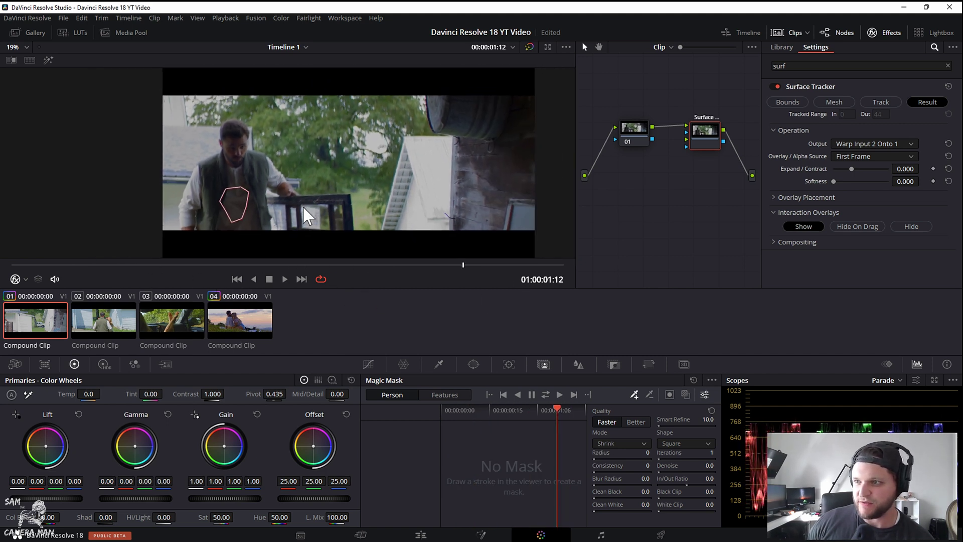
drag(105, 265, 569, 280)
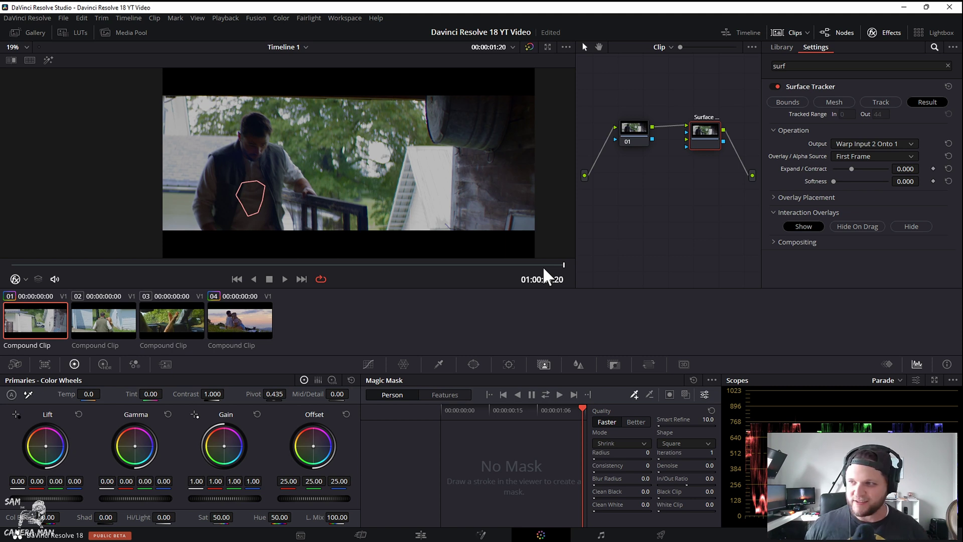
drag(548, 273, 297, 271)
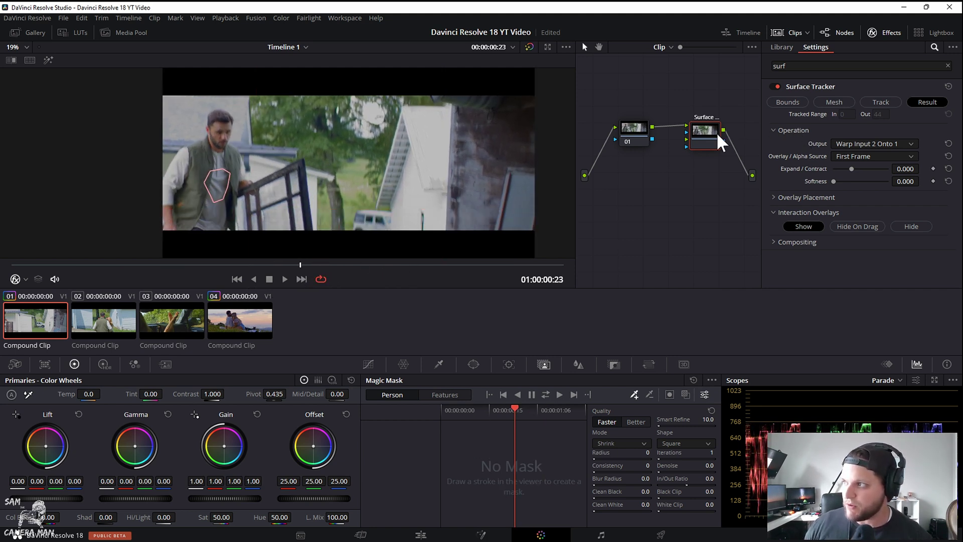
drag(720, 143, 716, 147)
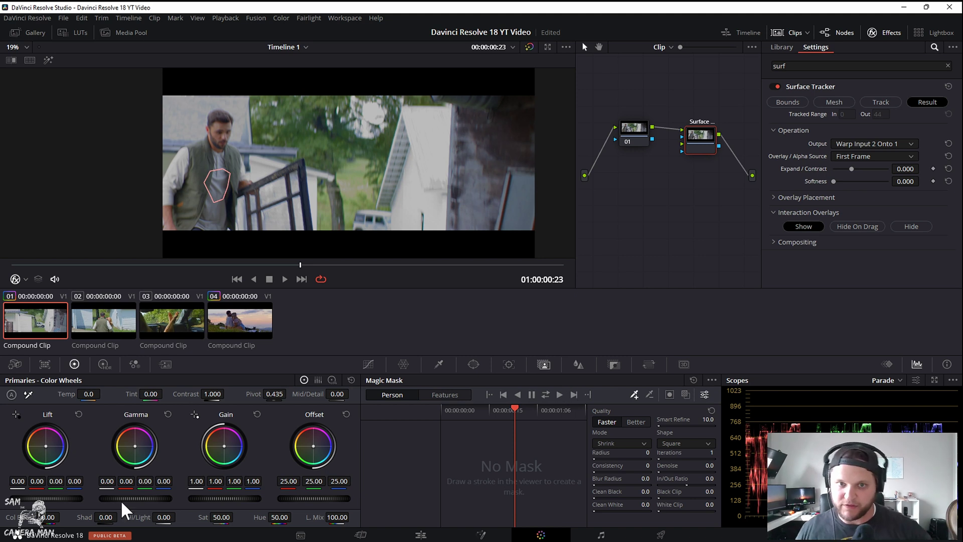
Bring the logo PNG in as an Ext. Matte and add node 04 after it, feeding the Surface Tracker.
click(124, 33)
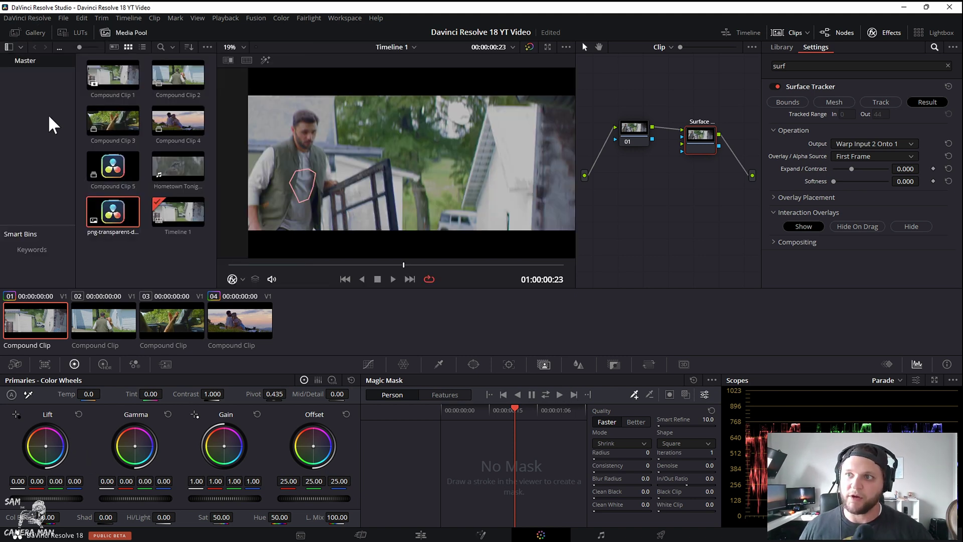
drag(114, 216, 645, 238)
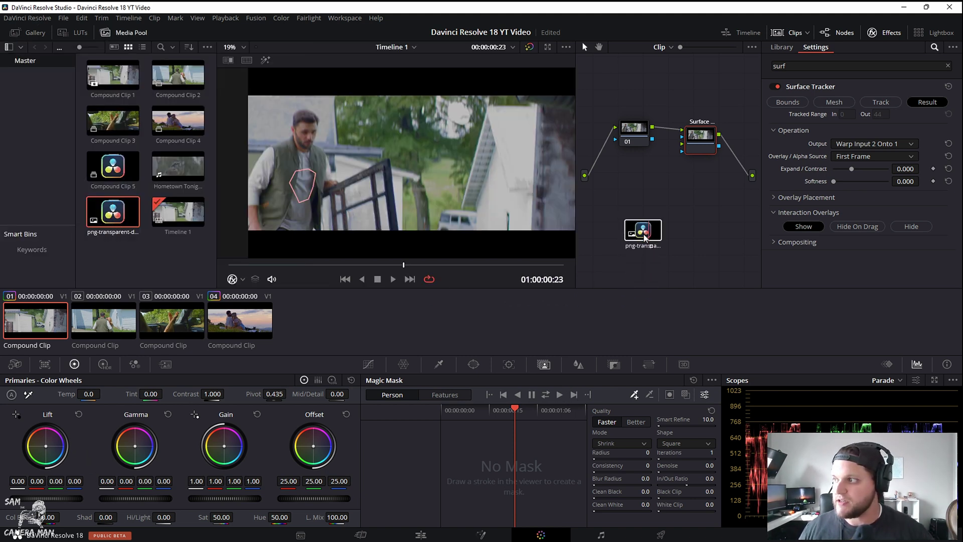
click(119, 34)
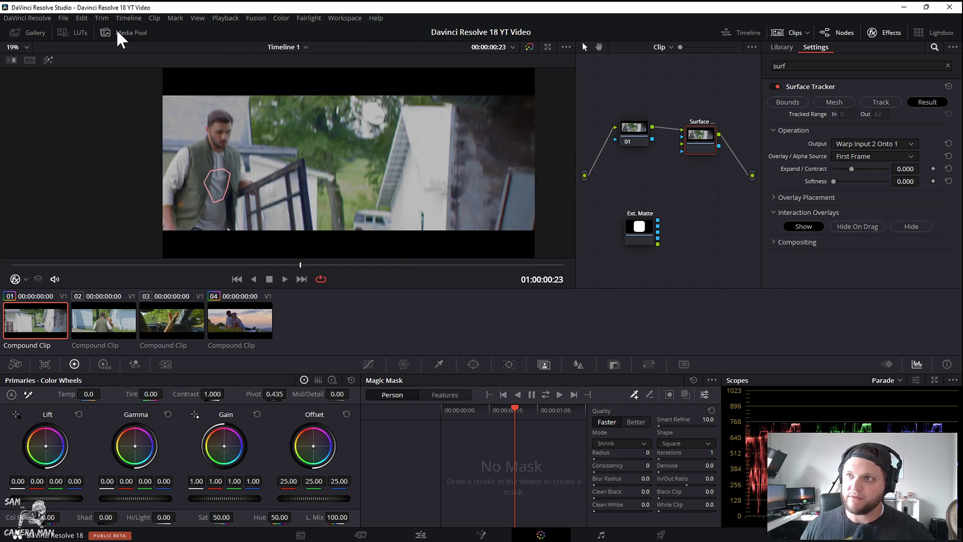
drag(640, 234, 610, 232)
key(alt+s)
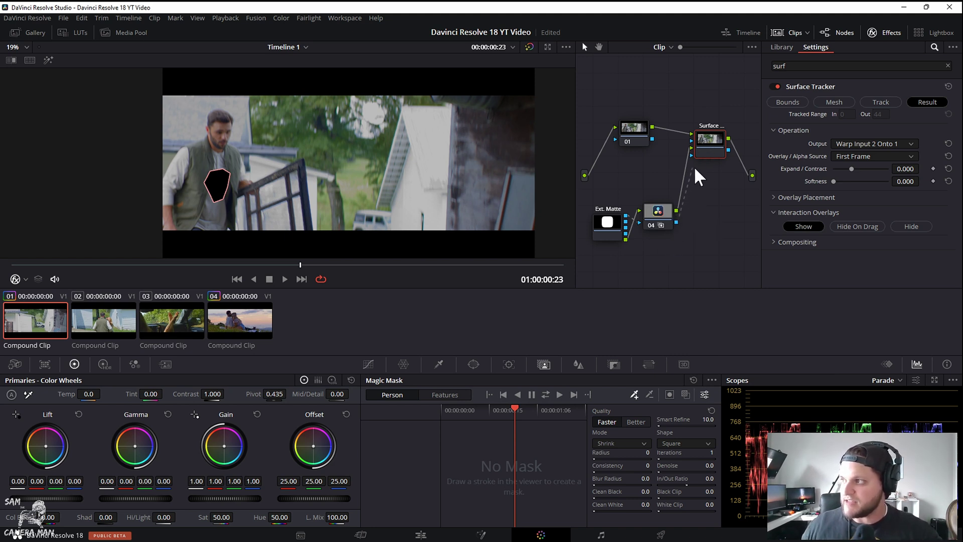
key(ctrl+z)
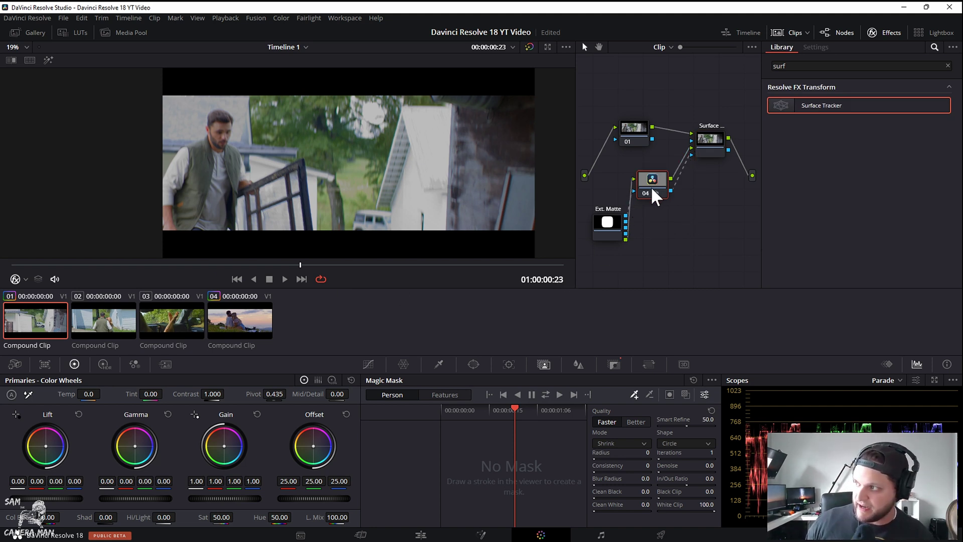
key(ctrl+shift+z)
Select the Surface Tracker and expand its Overlay Placement and Compositing settings.
click(711, 145)
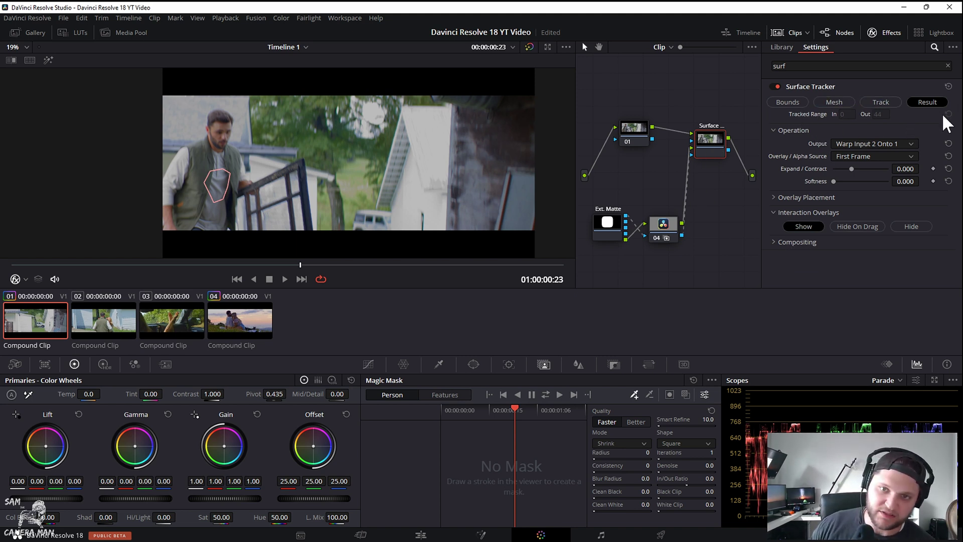
click(773, 196)
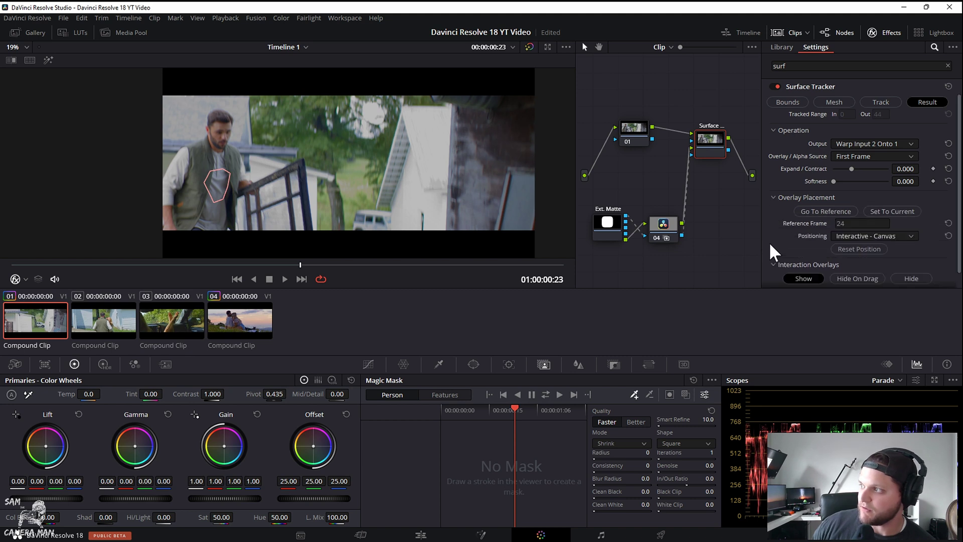
scroll(769, 236, down, 1)
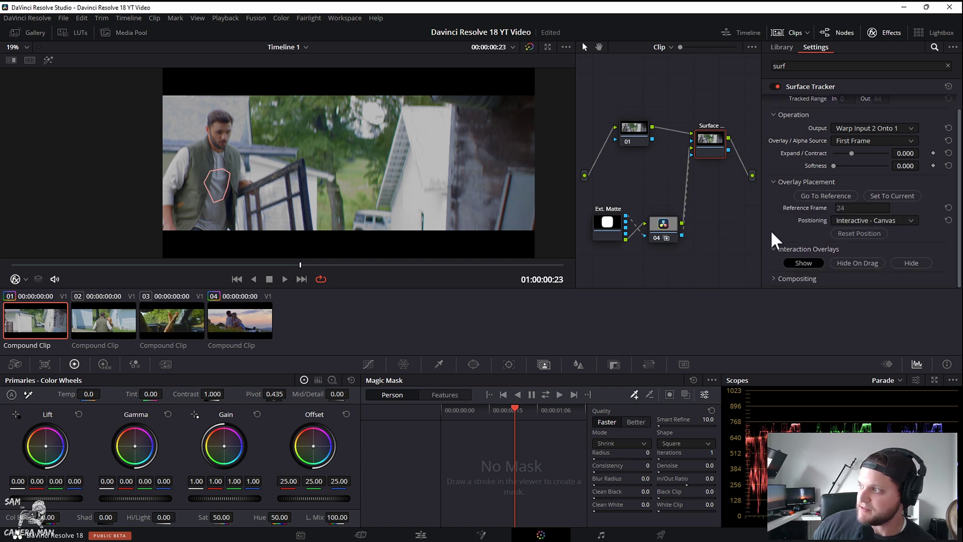
click(774, 278)
scroll(771, 236, down, 1)
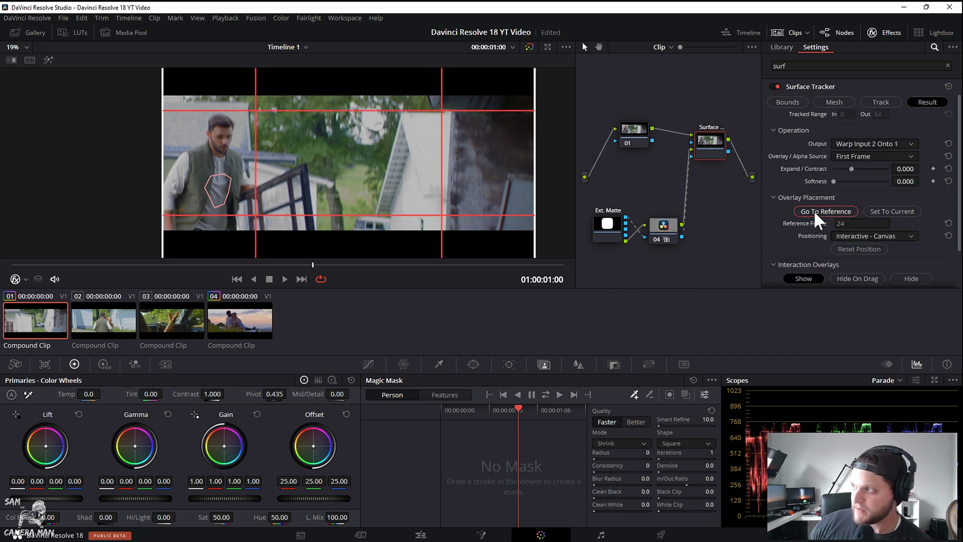
Go to reference frame 24 and shrink the logo overlay frame down onto the man's chest.
click(814, 210)
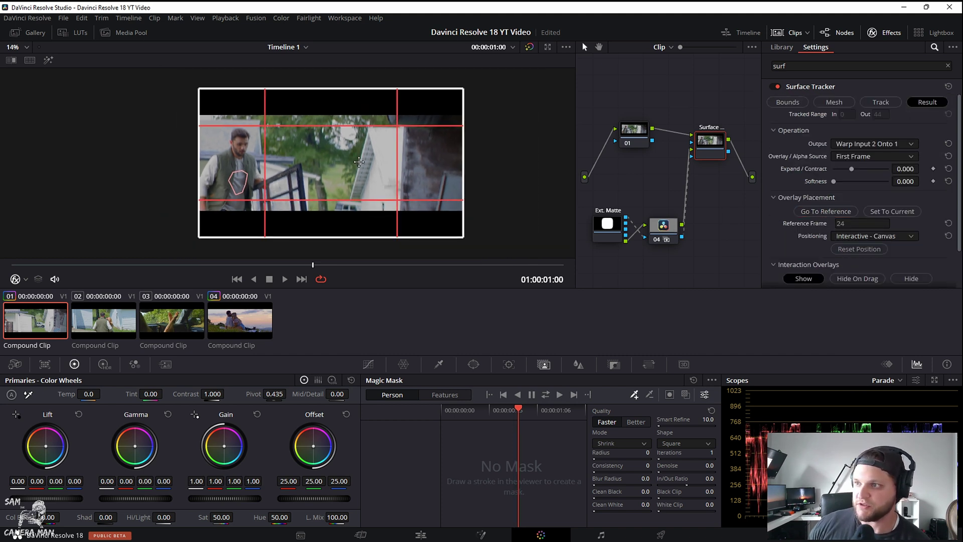
drag(370, 163, 251, 176)
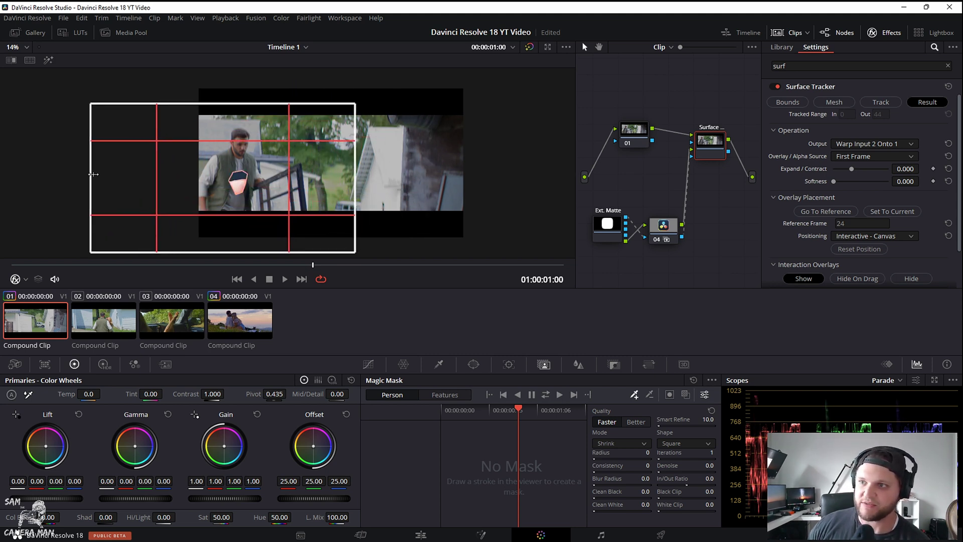
drag(94, 174, 209, 172)
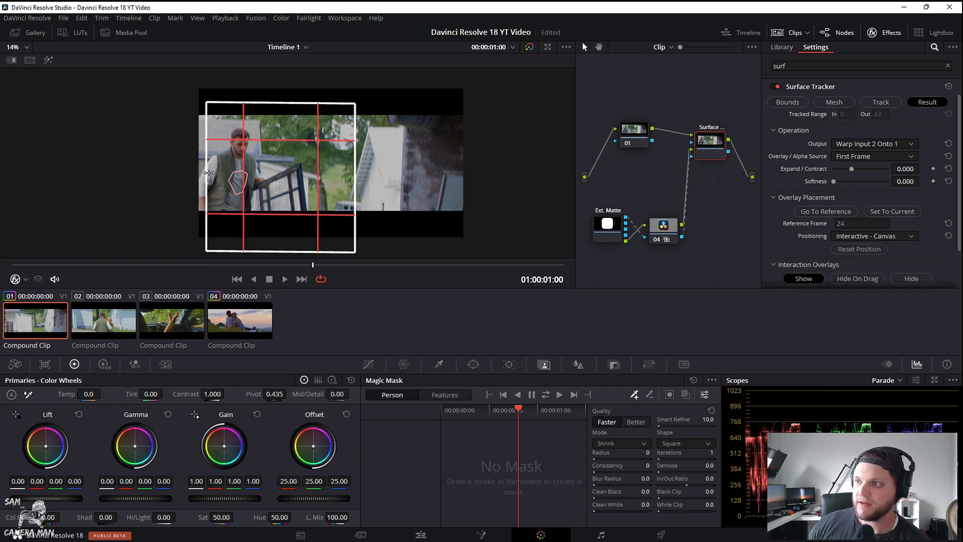
drag(278, 108, 280, 159)
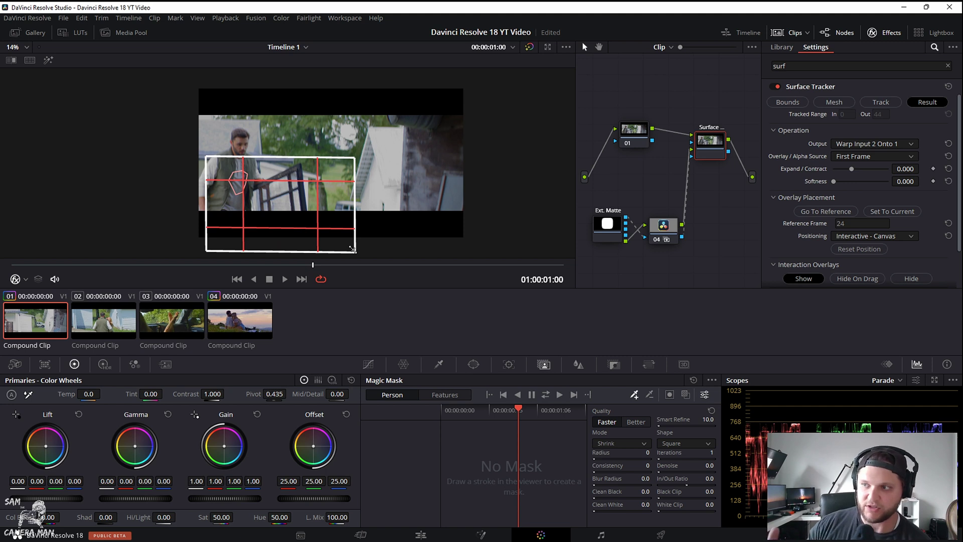
drag(352, 249, 316, 222)
key(ctrl+z)
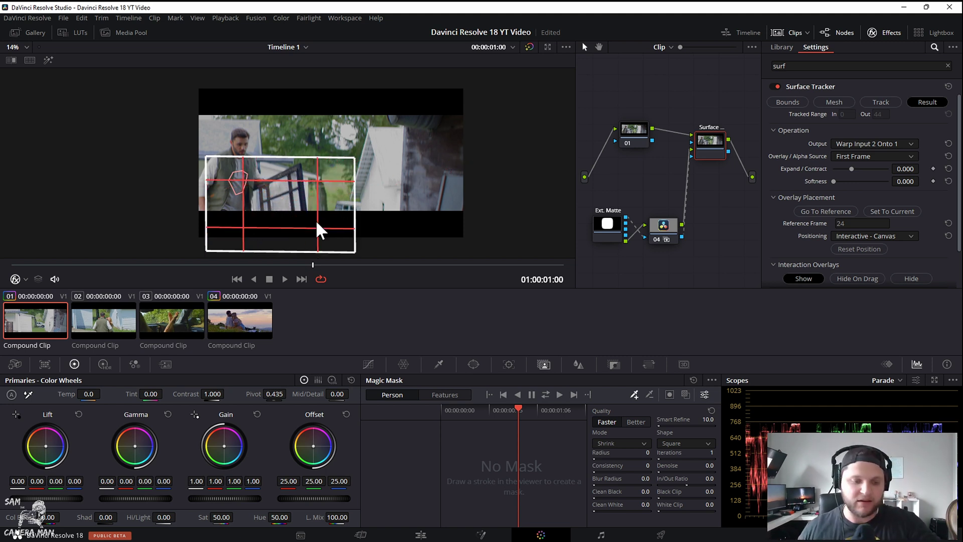
drag(354, 184, 264, 192)
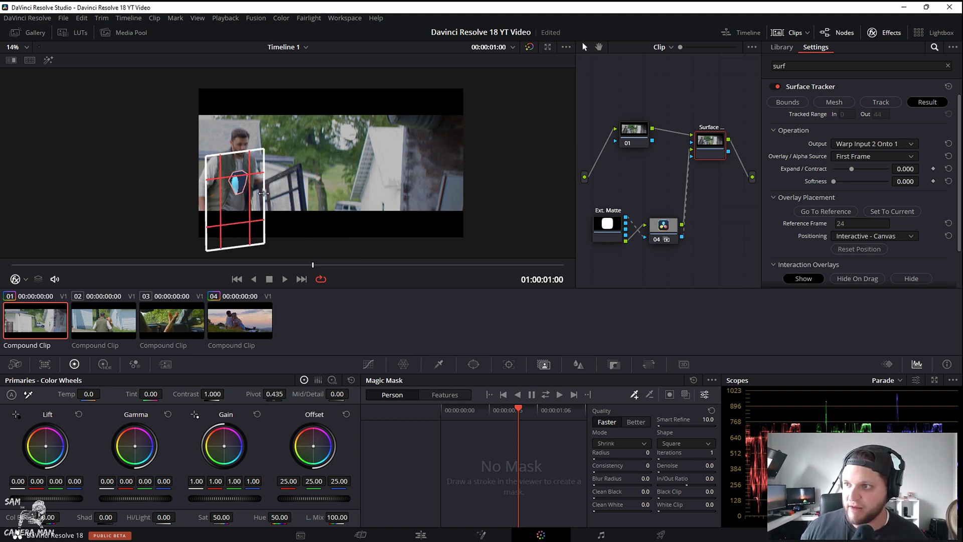
drag(235, 250, 234, 205)
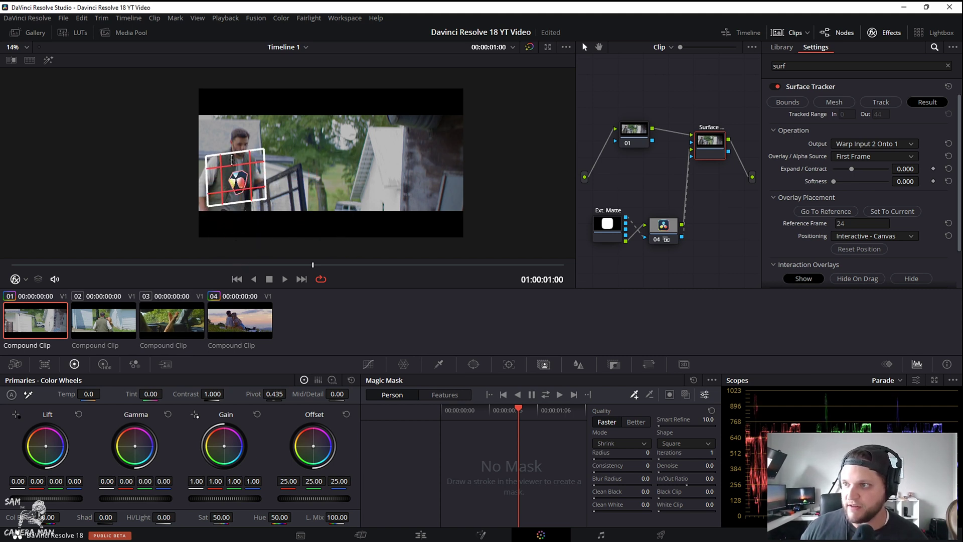
mouse_move(230, 153)
mouse_down()
mouse_move(237, 162)
mouse_move(215, 185)
mouse_move(244, 161)
mouse_up()
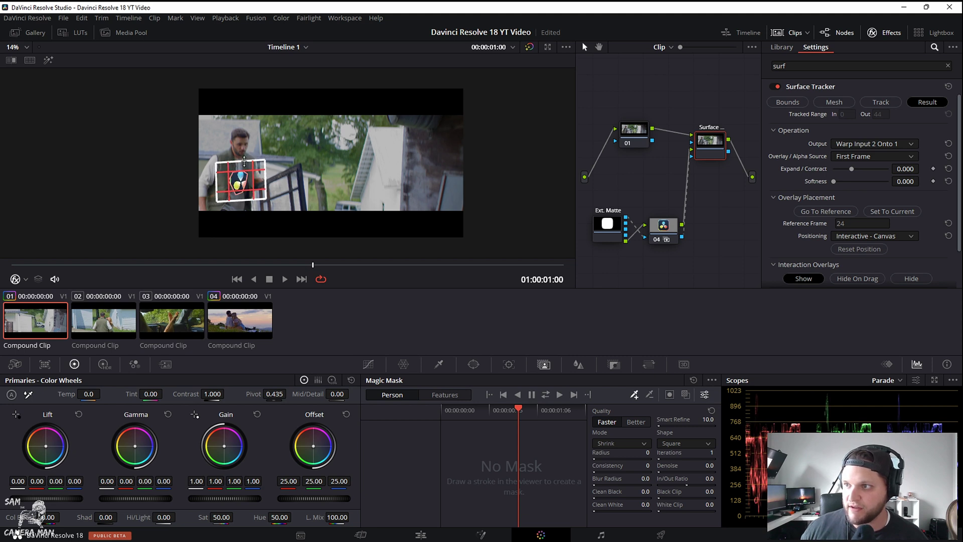
Zoom in and pull the overlay's top, left and right edges inward to fit the shirt.
scroll(257, 185, up, 8)
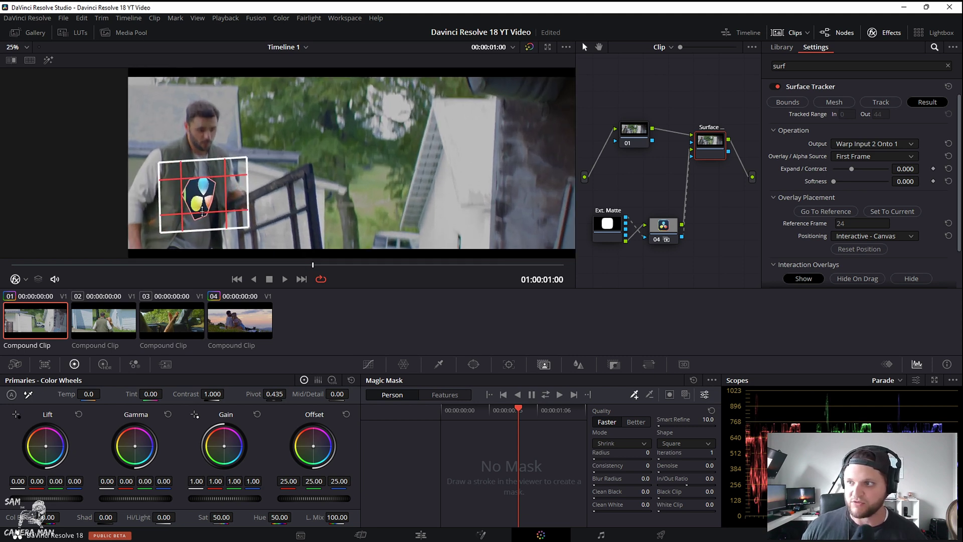
drag(258, 148, 223, 148)
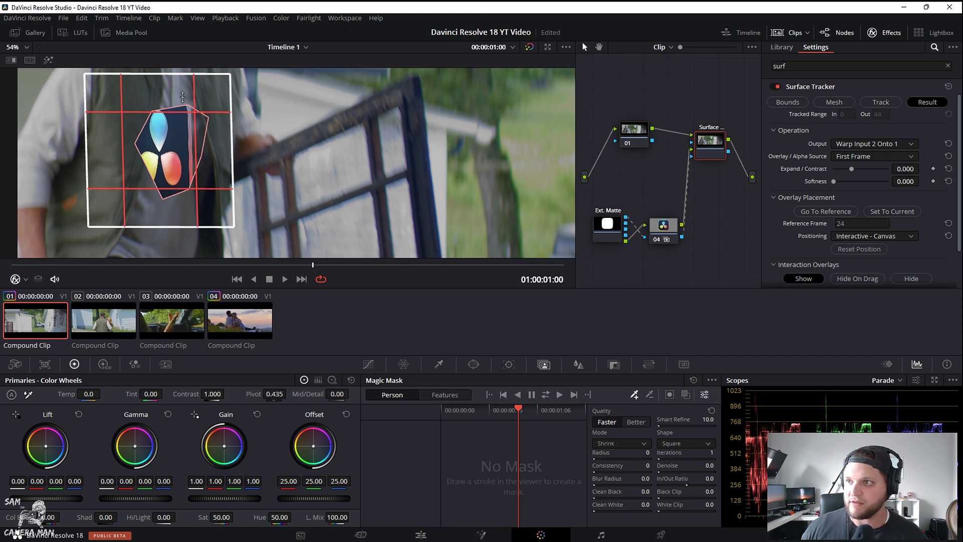
drag(169, 74, 173, 105)
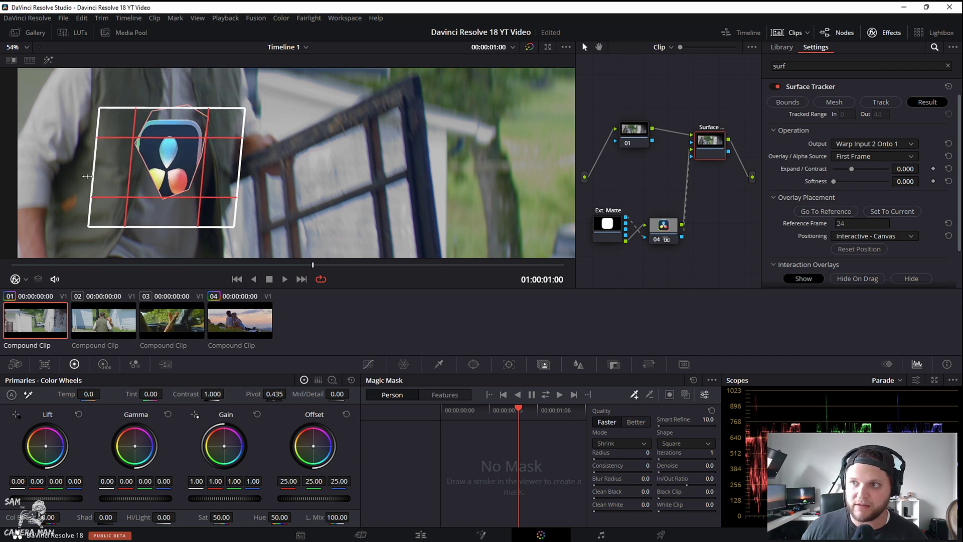
drag(89, 175, 118, 168)
drag(168, 223, 168, 181)
drag(124, 131, 115, 141)
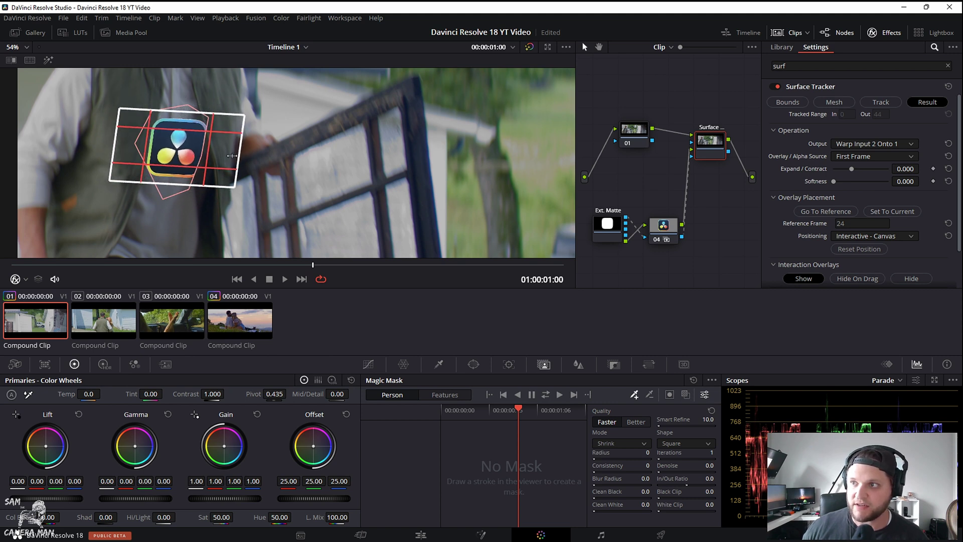
drag(236, 151, 207, 151)
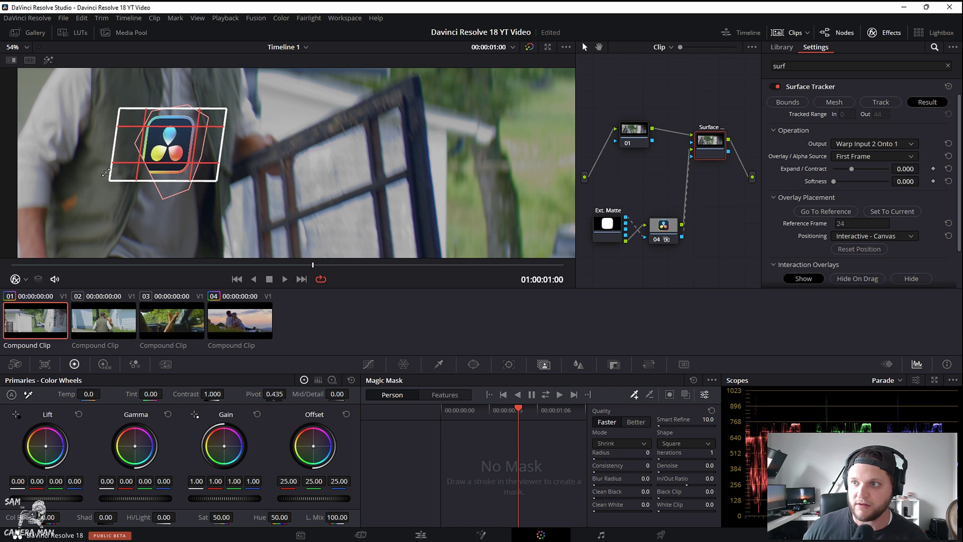
Straighten the logo's sides and tuck its corners onto the shirt at normal zoom.
drag(113, 153, 123, 183)
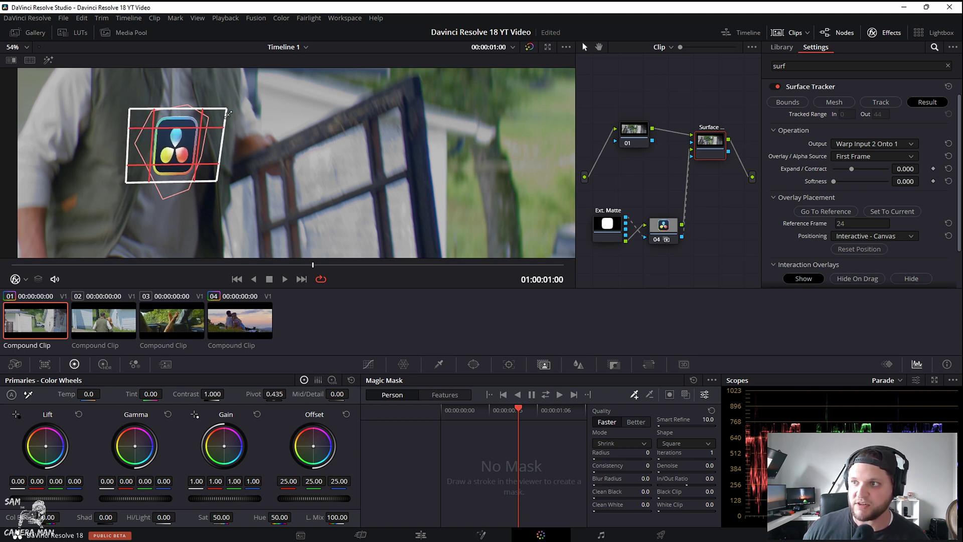
drag(228, 114, 215, 109)
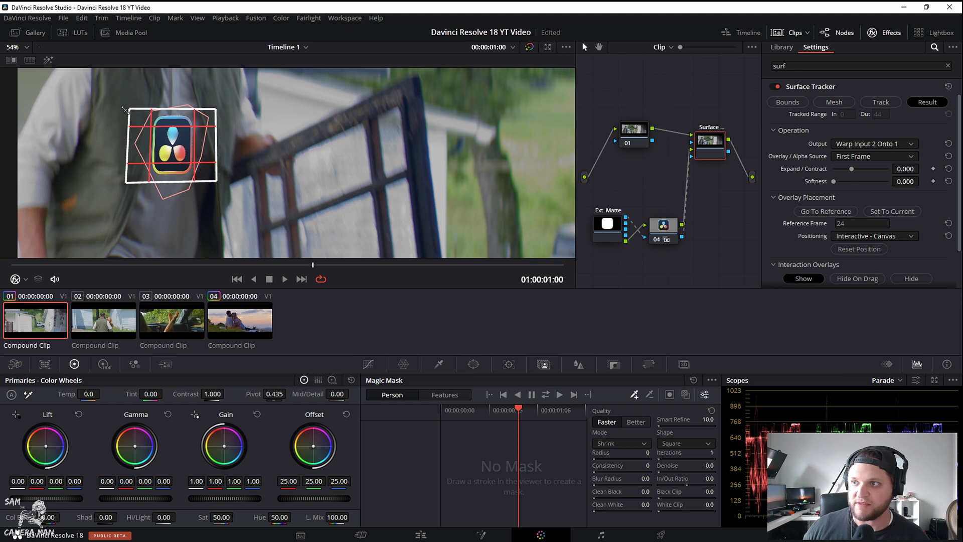
drag(125, 108, 136, 109)
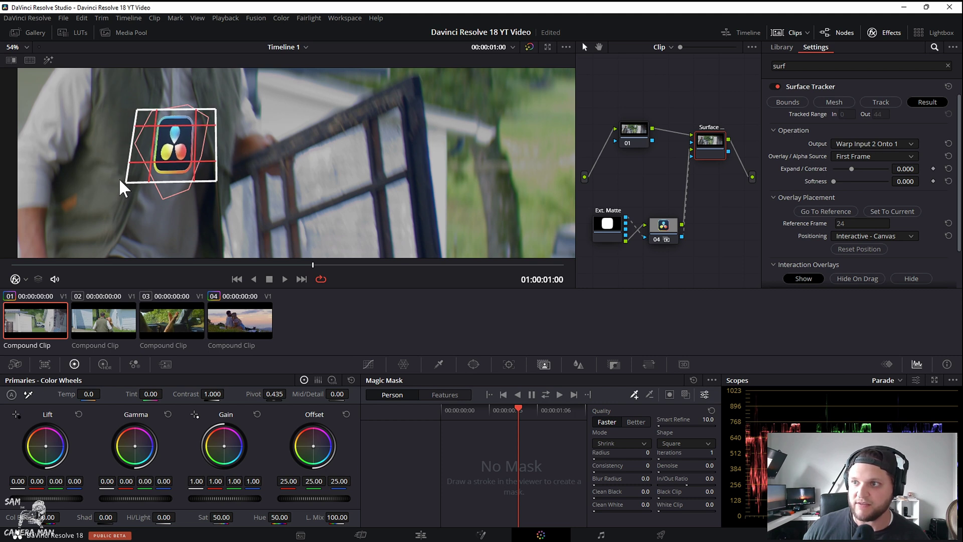
drag(125, 182, 132, 182)
drag(216, 182, 216, 177)
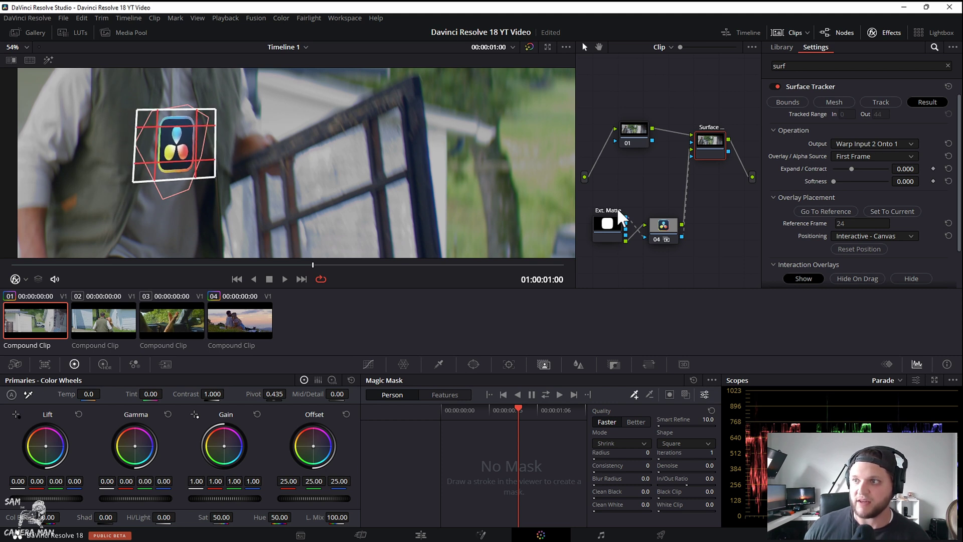
scroll(281, 165, down, 3)
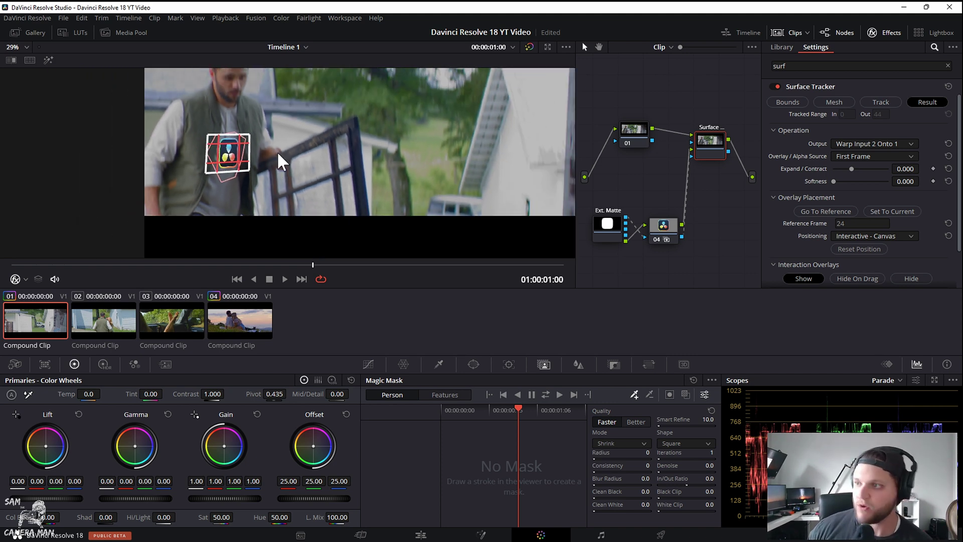
scroll(846, 216, down, 2)
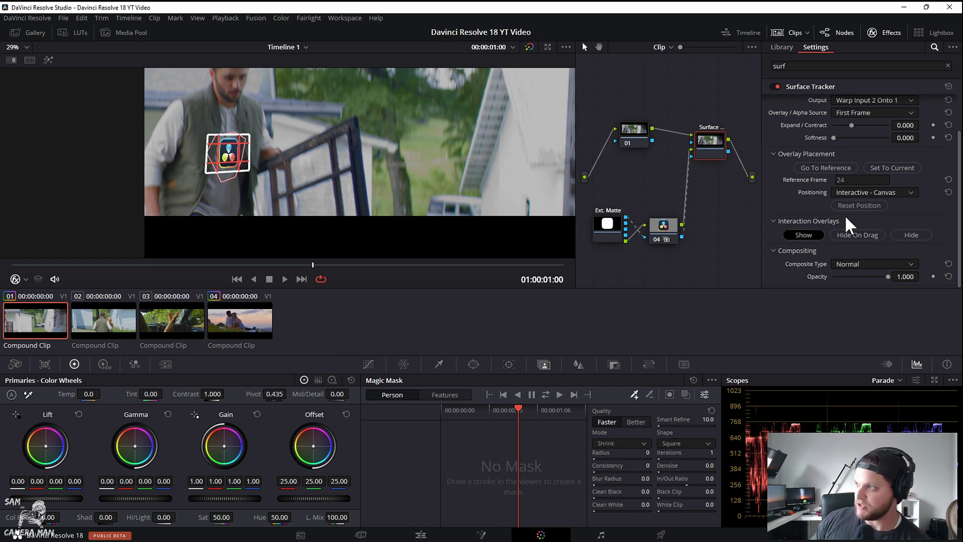
Set the logo's Composite Type to Overlay and lower its Opacity to 0.559.
click(868, 262)
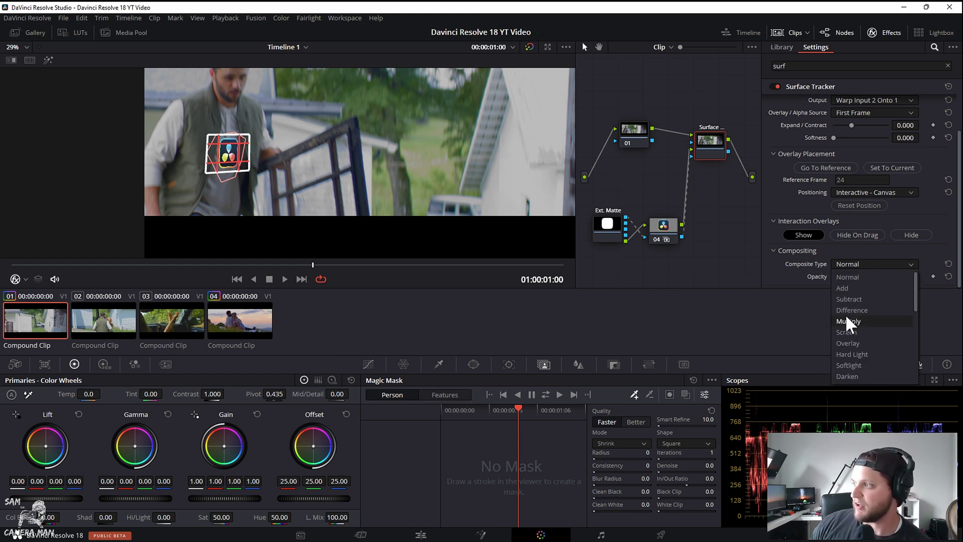
click(864, 344)
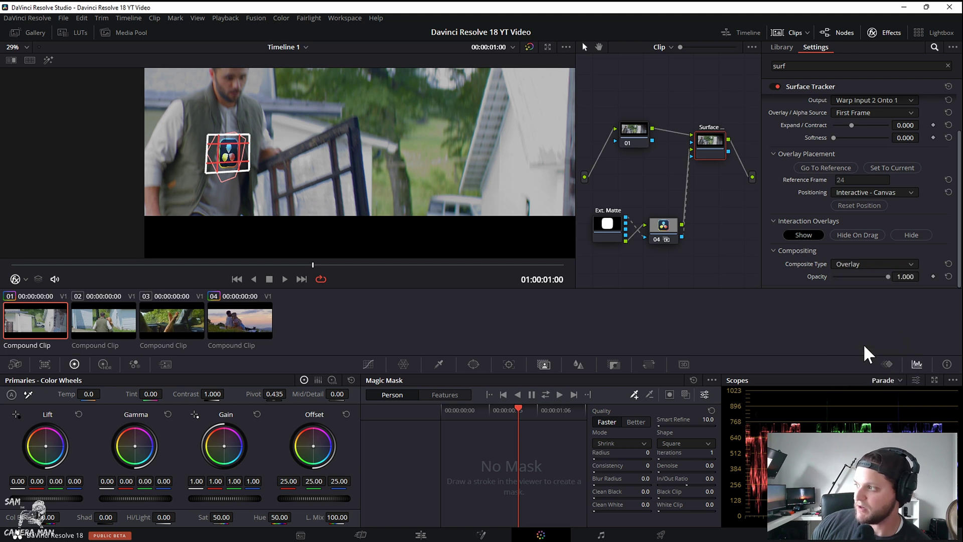
drag(884, 276, 863, 276)
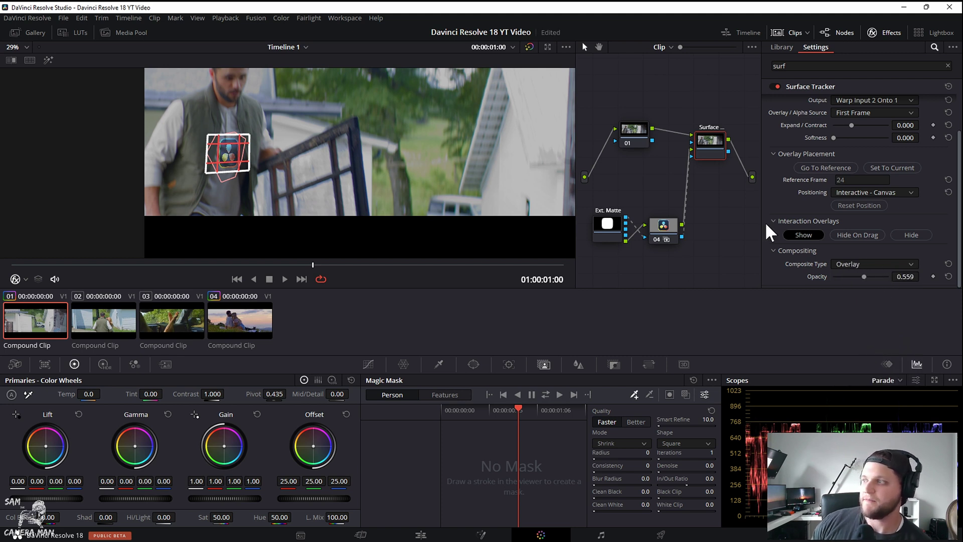
Select node 01 and play the clip from near the start to check the logo stays blended.
click(631, 127)
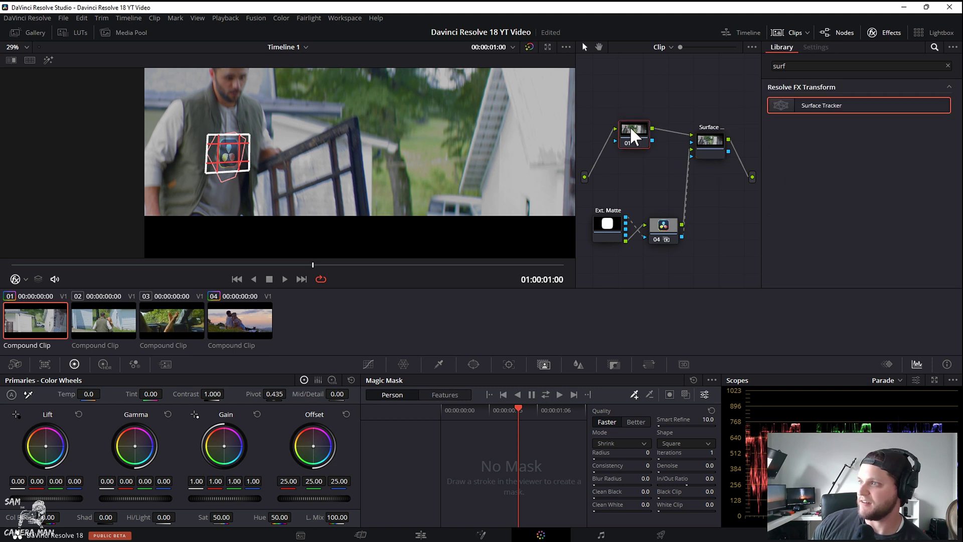
scroll(225, 150, up, 4)
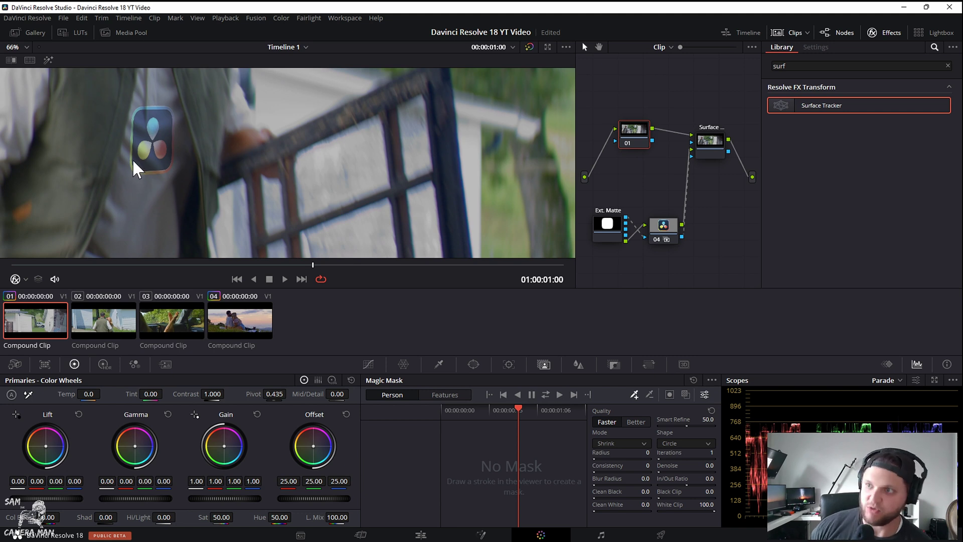
drag(26, 264, 125, 265)
click(286, 278)
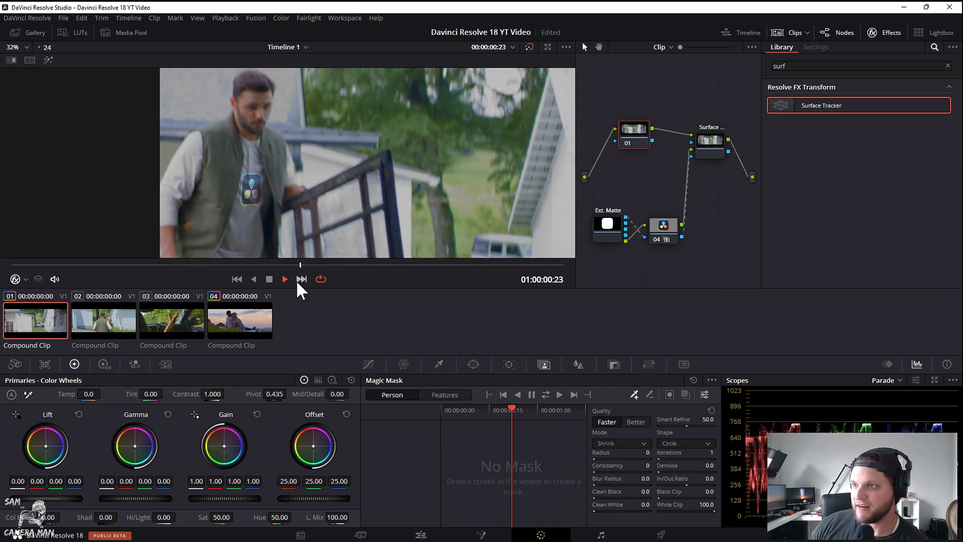
click(268, 279)
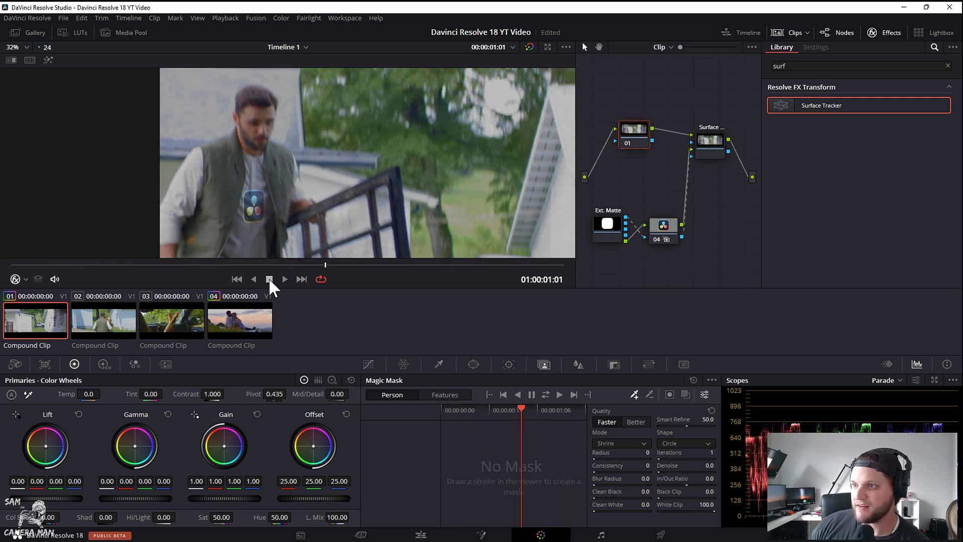
drag(337, 264, 301, 264)
Switch to the Edit page to review the finished shirt logo shot.
key(shift+4)
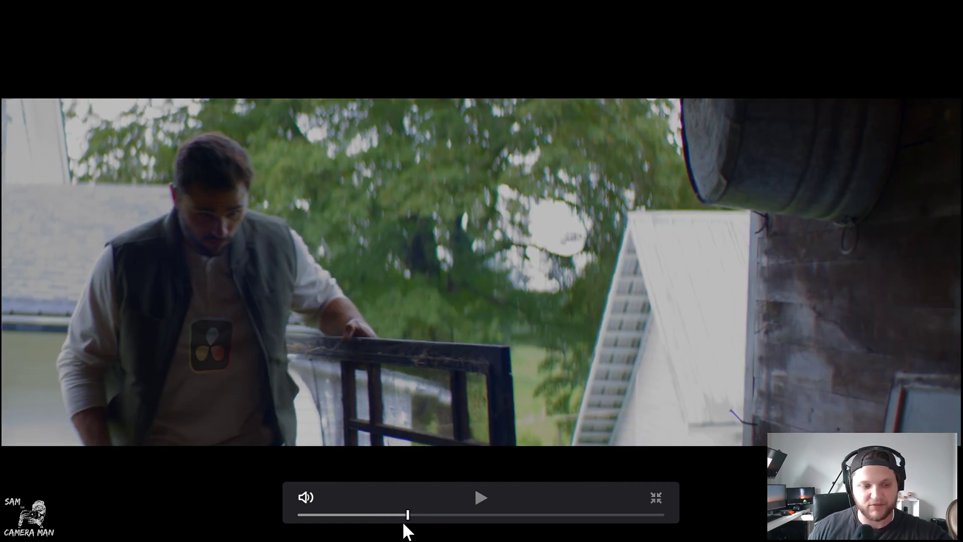
Leave full-screen playback, select clip 03 and add a Surface Tracker to it.
key(Escape)
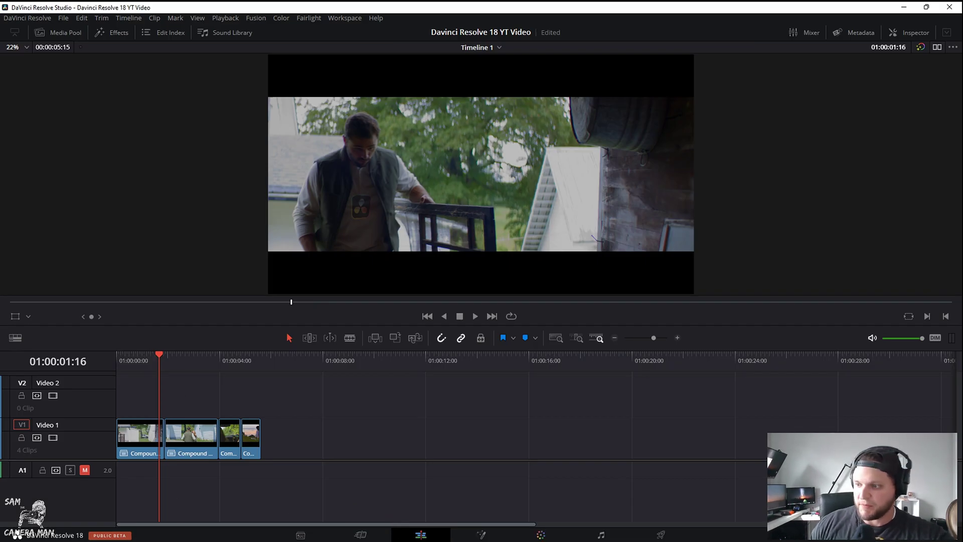
click(550, 533)
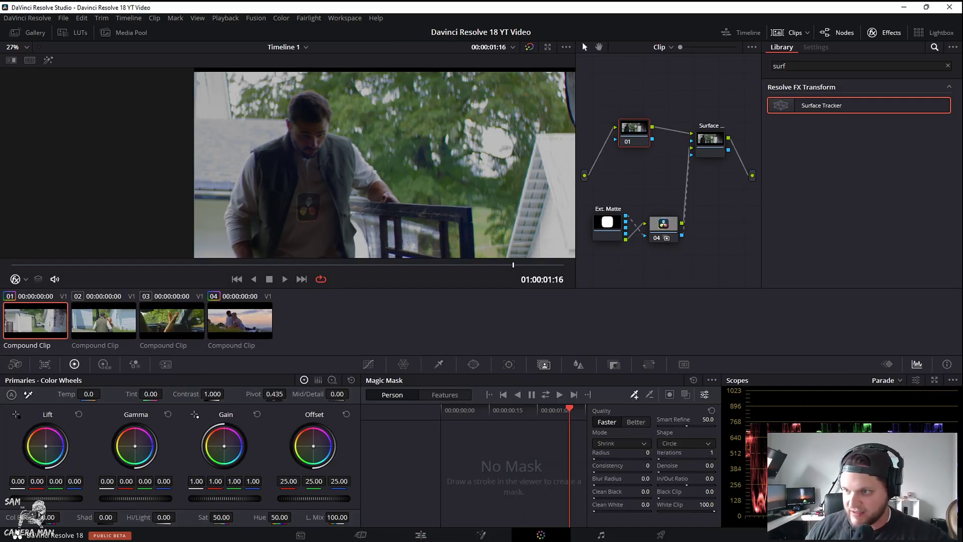
click(173, 316)
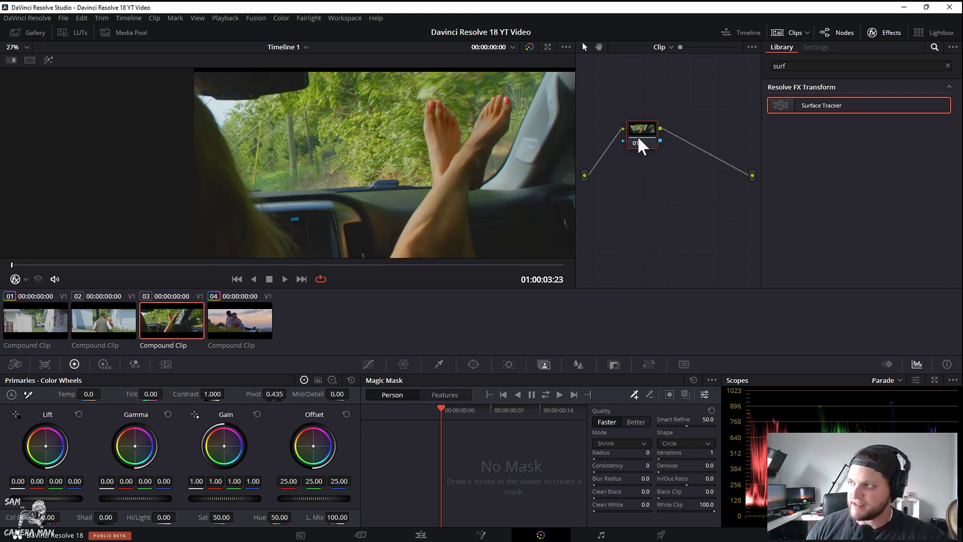
drag(835, 108, 697, 213)
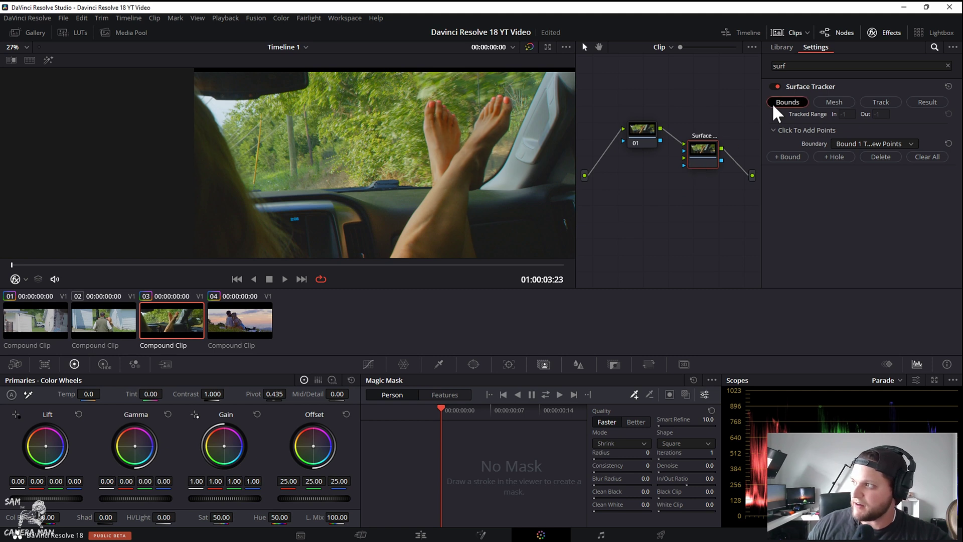
Outline the woman's shin with five boundary points and mesh it with Point Number Limit 146.
click(459, 174)
click(438, 225)
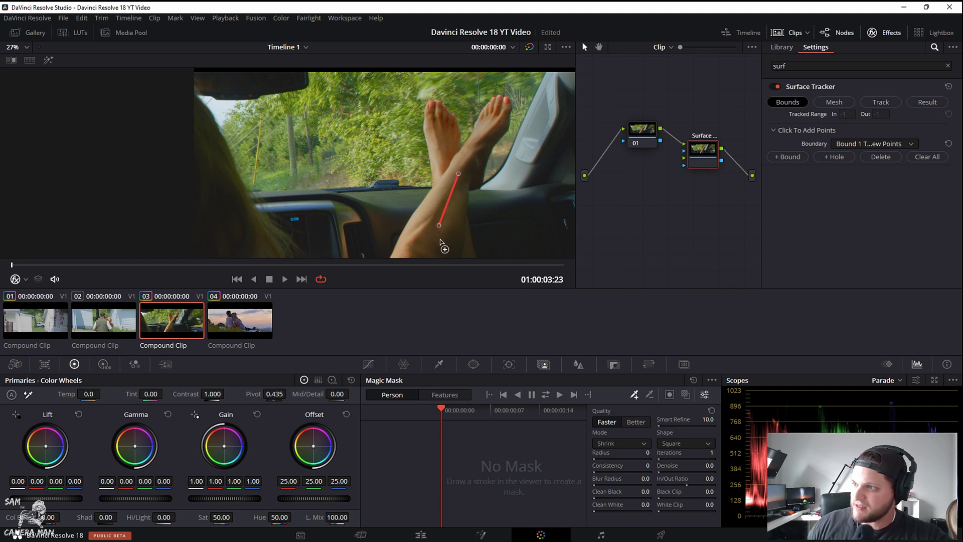
click(459, 238)
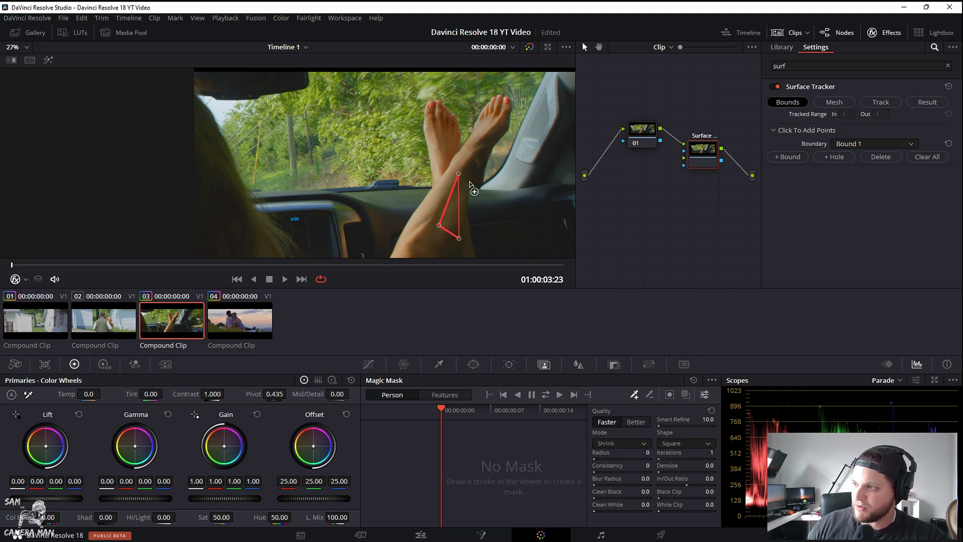
click(475, 174)
click(471, 164)
drag(439, 225, 457, 243)
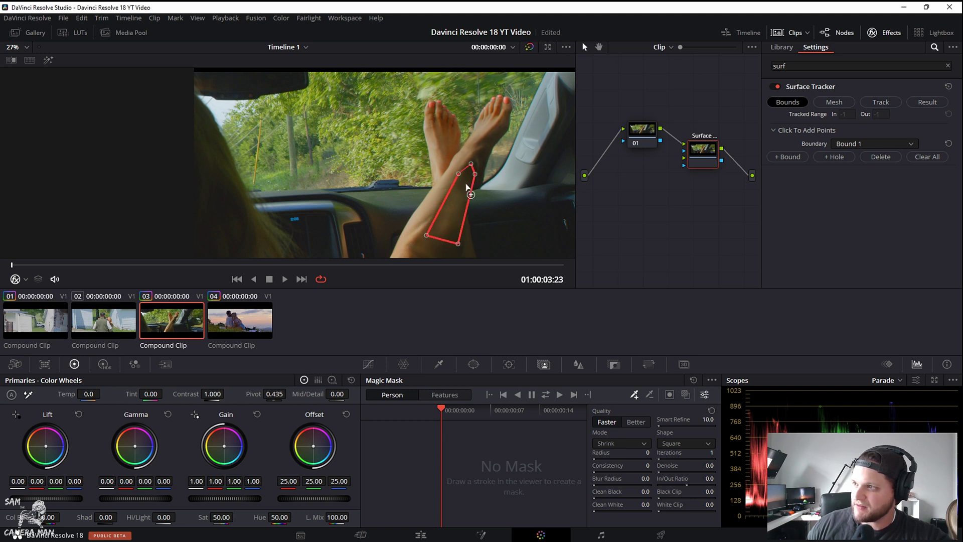
click(828, 103)
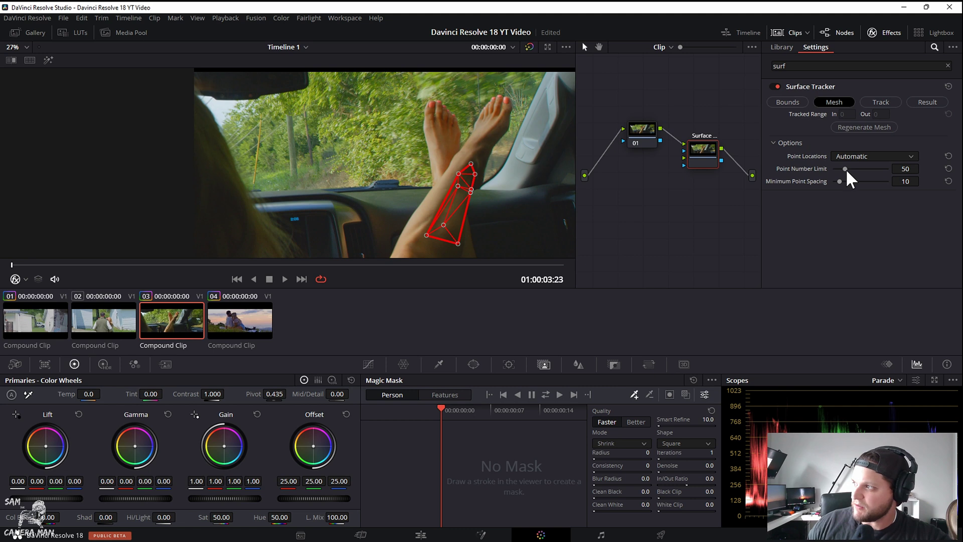
drag(870, 169, 873, 171)
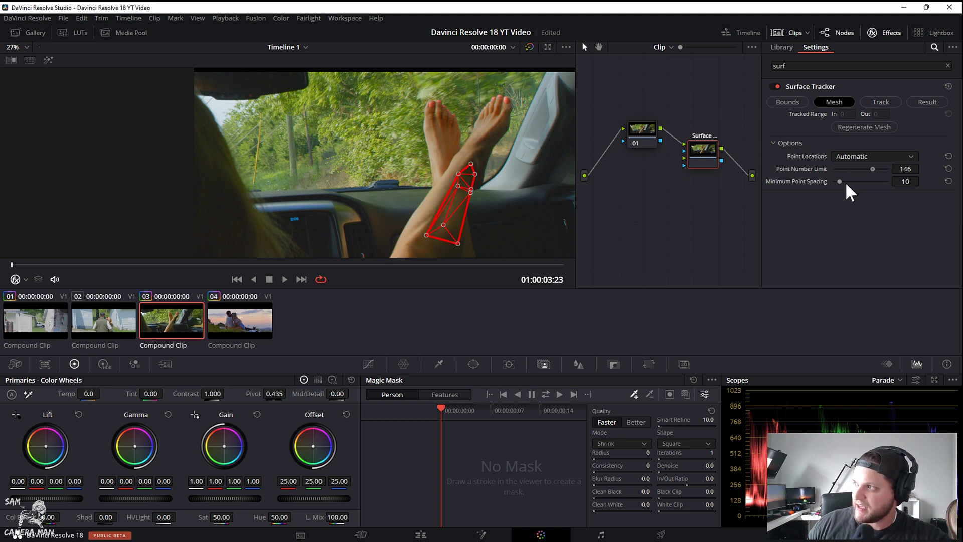
Track the shin surface forward through the clip and show the Result settings.
click(883, 103)
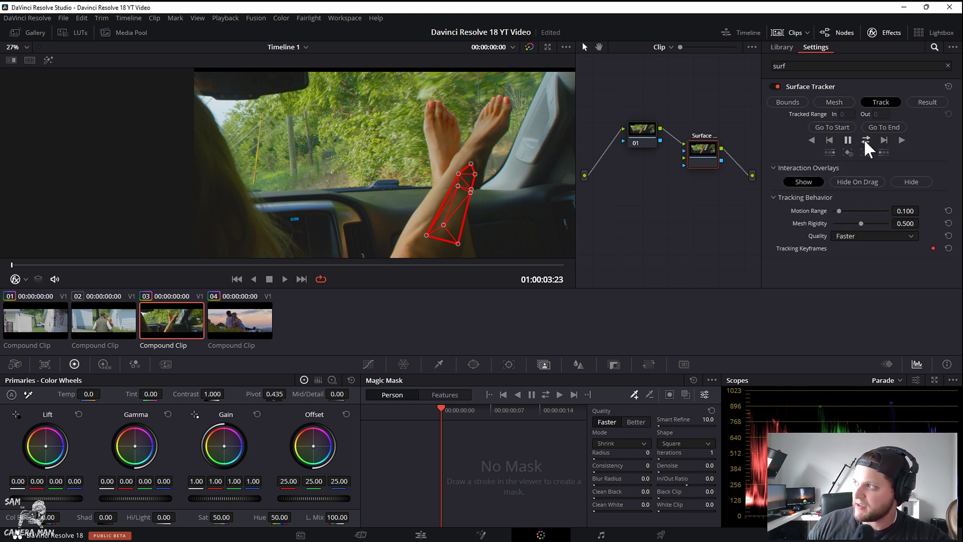
click(865, 141)
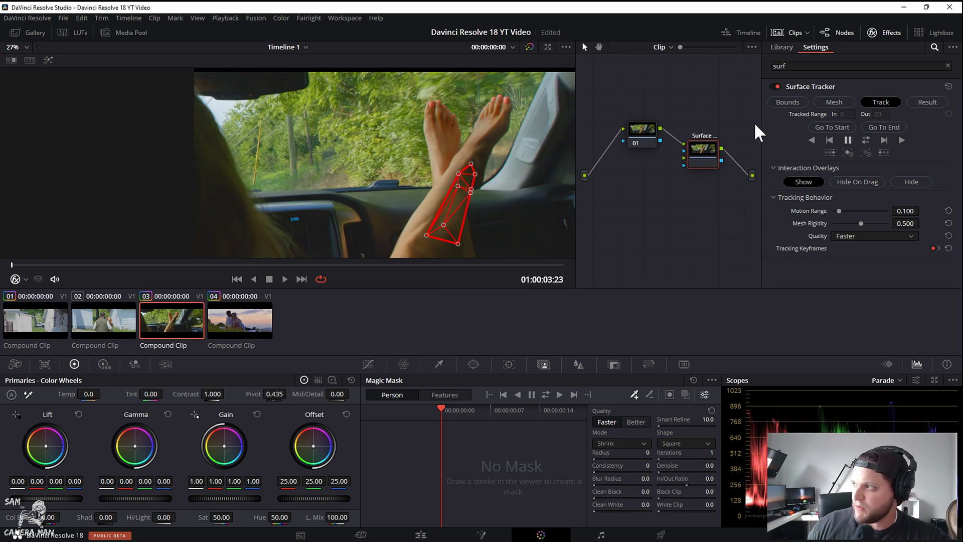
click(922, 103)
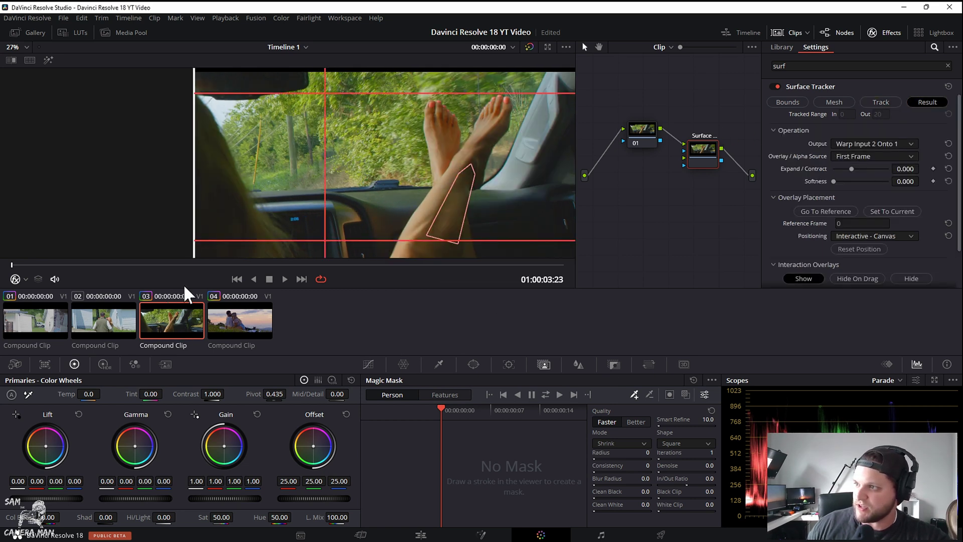
Bring the transparent logo PNG into the node graph and wire it into Surface Tracker input 2.
click(102, 33)
drag(98, 224, 690, 206)
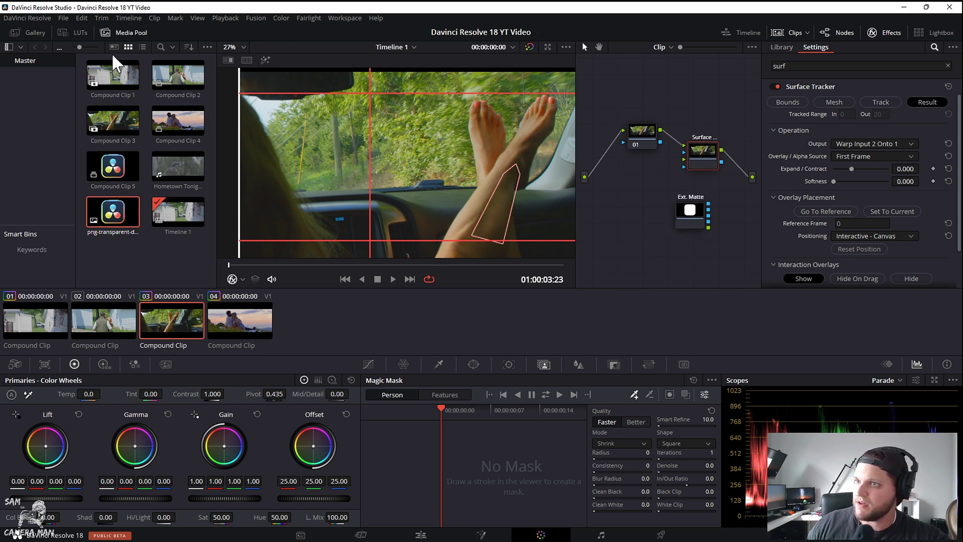
click(114, 32)
drag(683, 222, 677, 222)
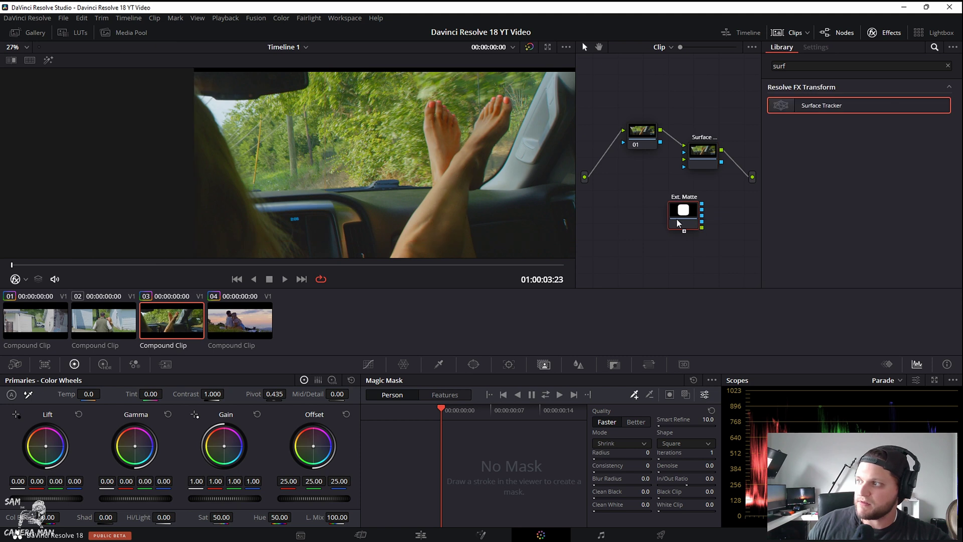
key(alt+s)
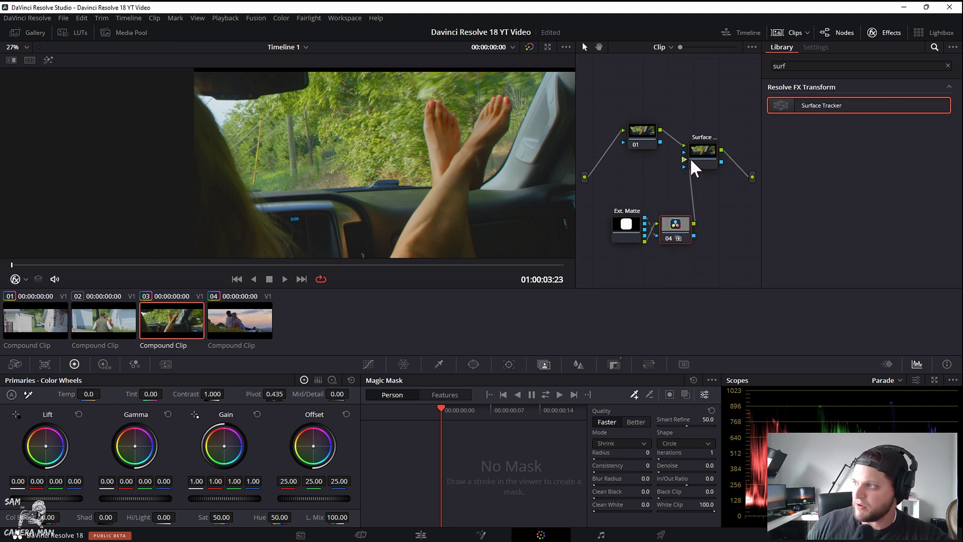
drag(690, 160, 685, 161)
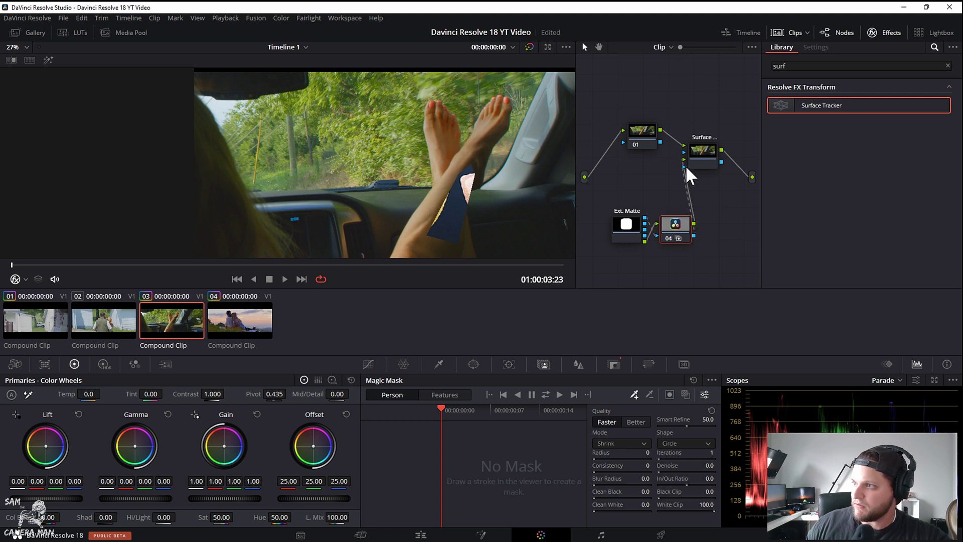
click(705, 156)
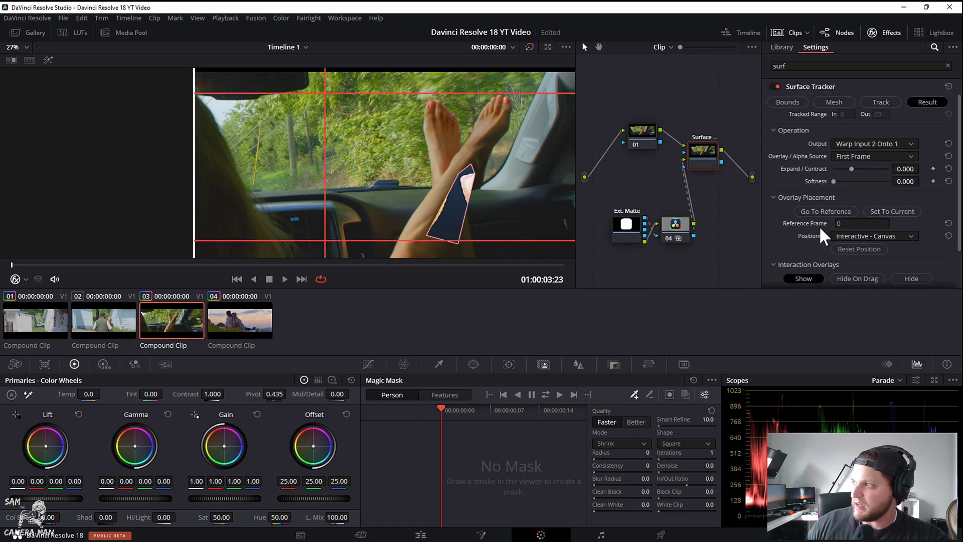
scroll(779, 210, down, 1)
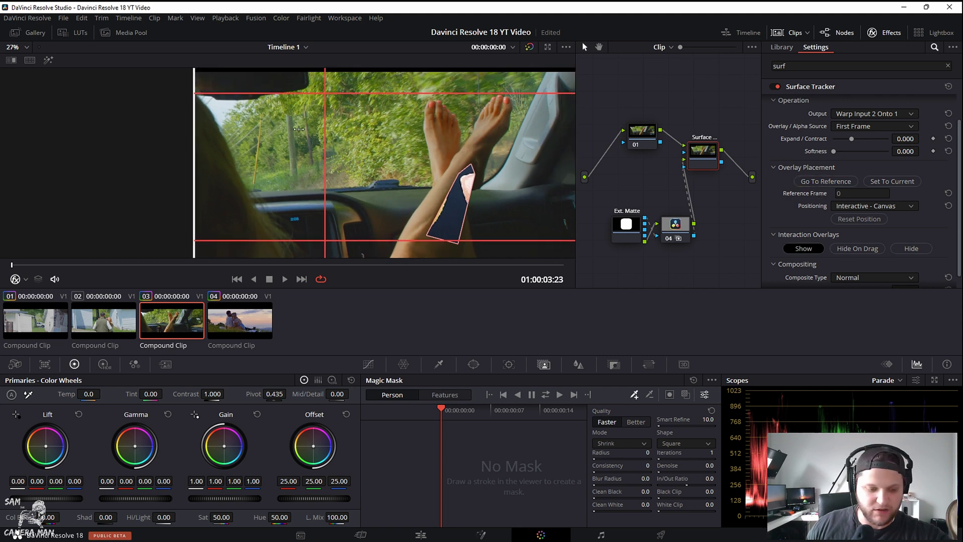
Shrink the logo overlay from its edges down onto the woman's leg.
scroll(312, 115, down, 2)
scroll(312, 115, down, 1)
drag(236, 137, 340, 150)
drag(428, 95, 429, 146)
drag(509, 199, 383, 188)
scroll(353, 183, up, 2)
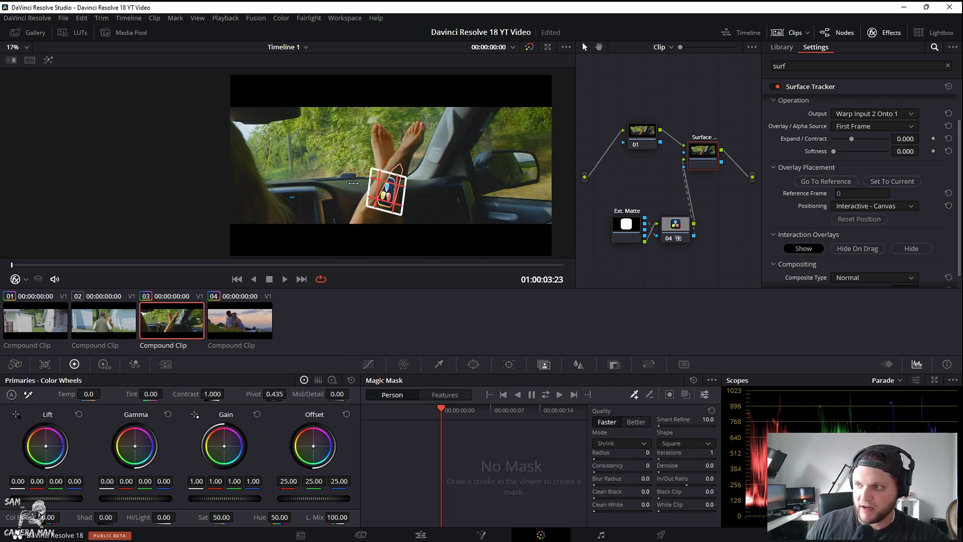
scroll(321, 145, up, 1)
scroll(321, 145, up, 1)
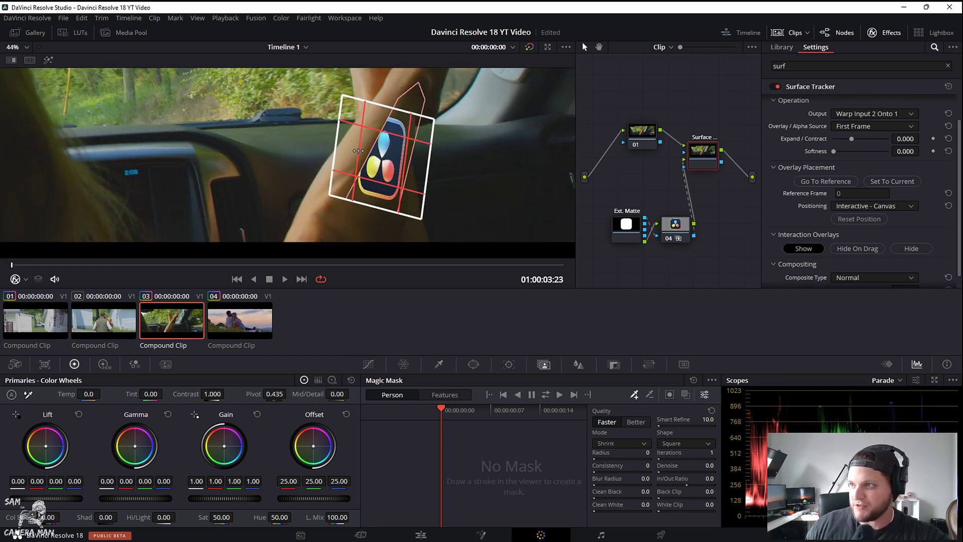
Narrow the logo from both sides and angle its corners to run along the shin.
drag(333, 135, 363, 142)
drag(422, 169, 408, 171)
drag(376, 95, 391, 98)
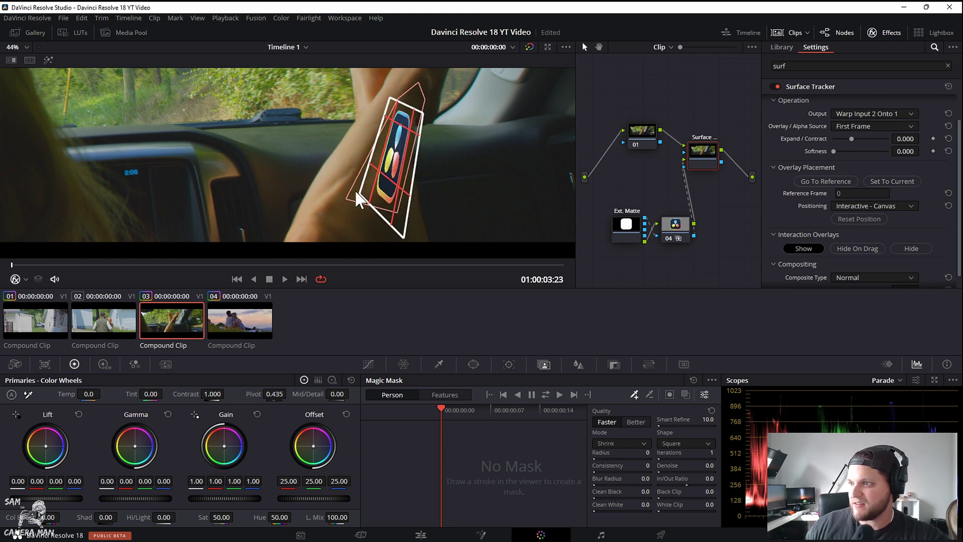
drag(359, 197, 335, 206)
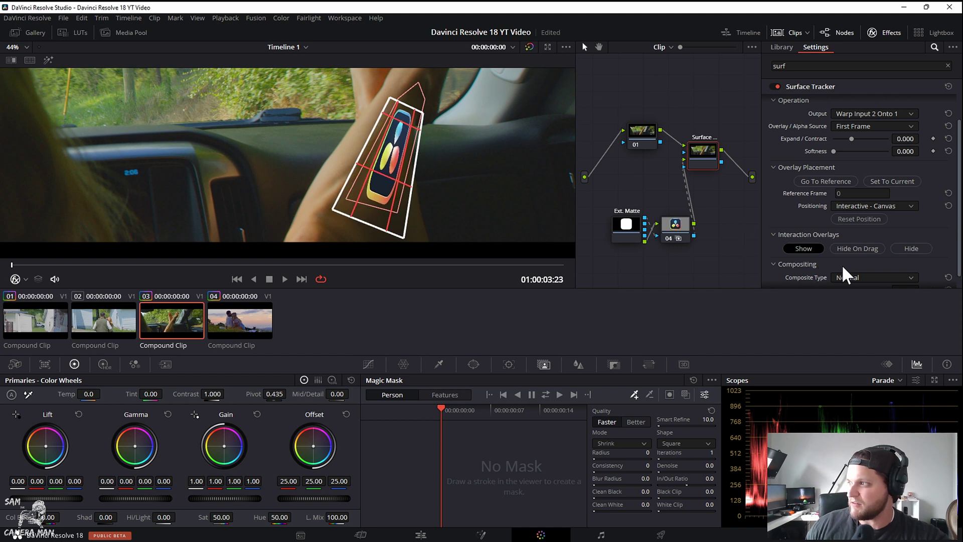
scroll(842, 263, down, 1)
click(853, 259)
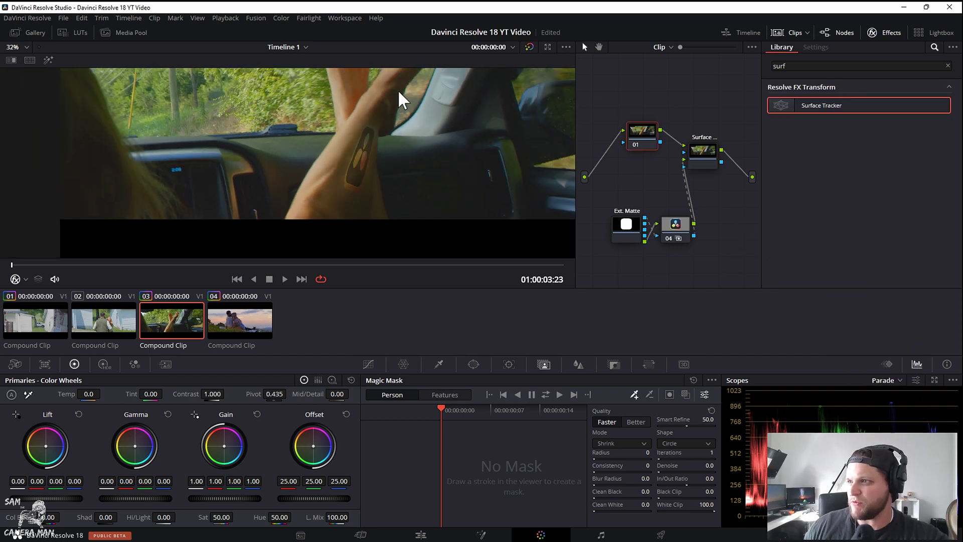
Apply a Lens Blur with Blur Size 5.59 to the logo's node 04.
scroll(400, 119, down, 3)
scroll(346, 148, up, 1)
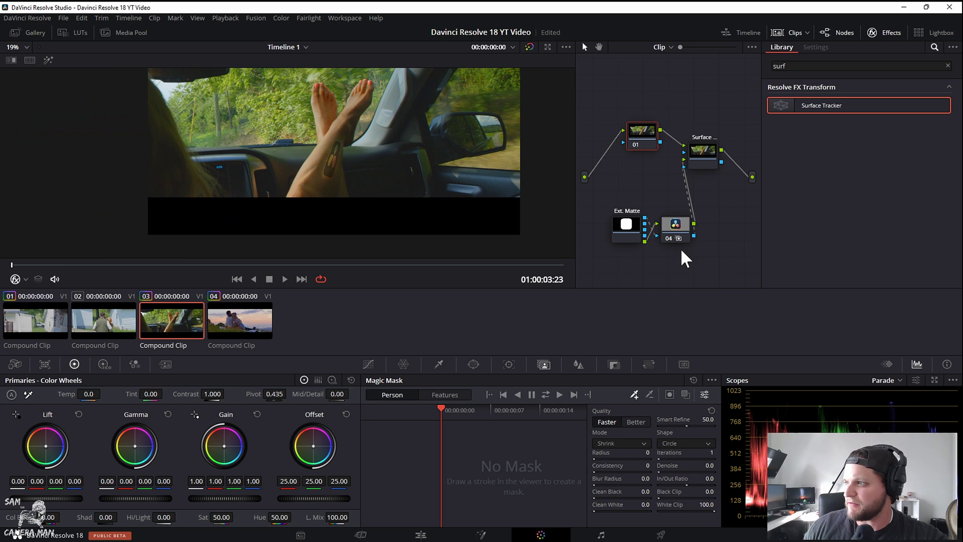
click(682, 226)
click(802, 66)
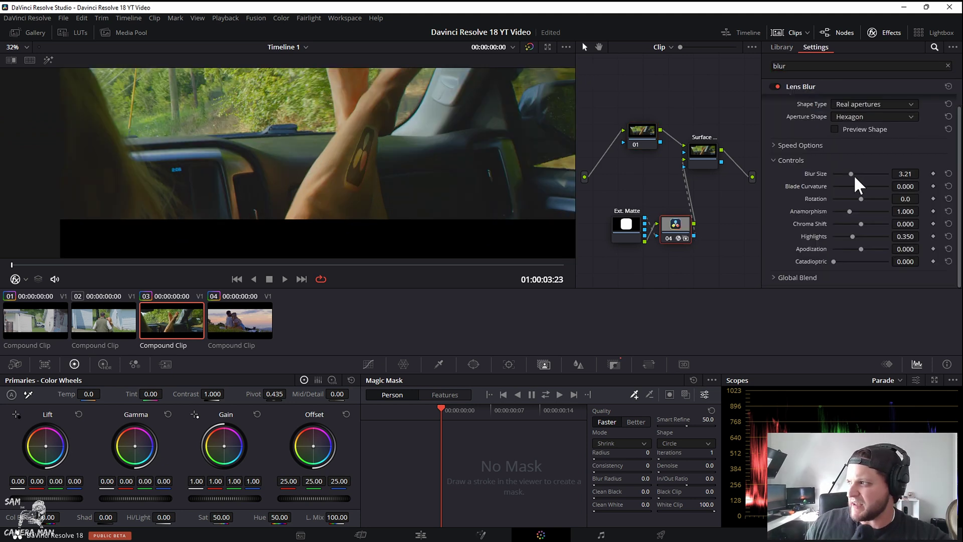
drag(853, 174, 863, 172)
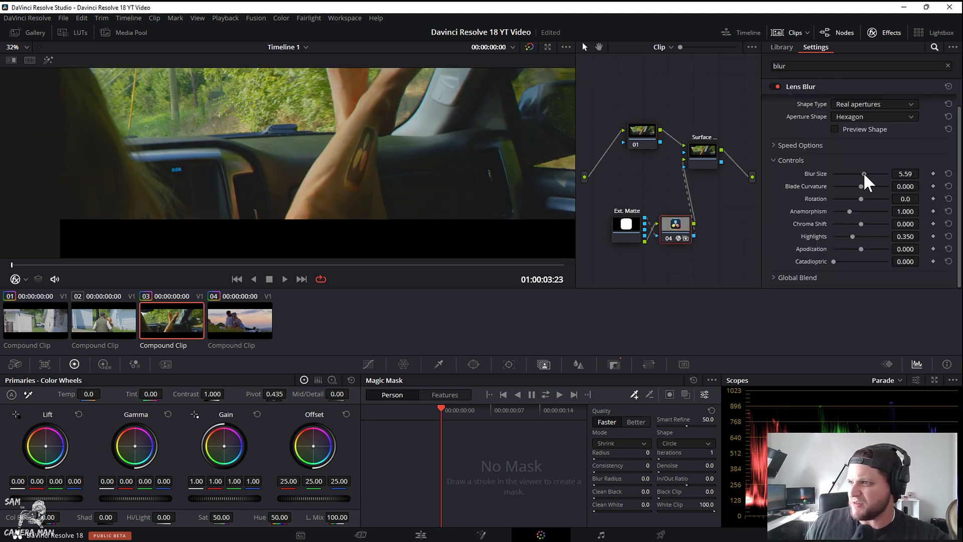
Play the clip and stop it to check the blurred tattoo follows the shin.
scroll(389, 218, down, 3)
key(space)
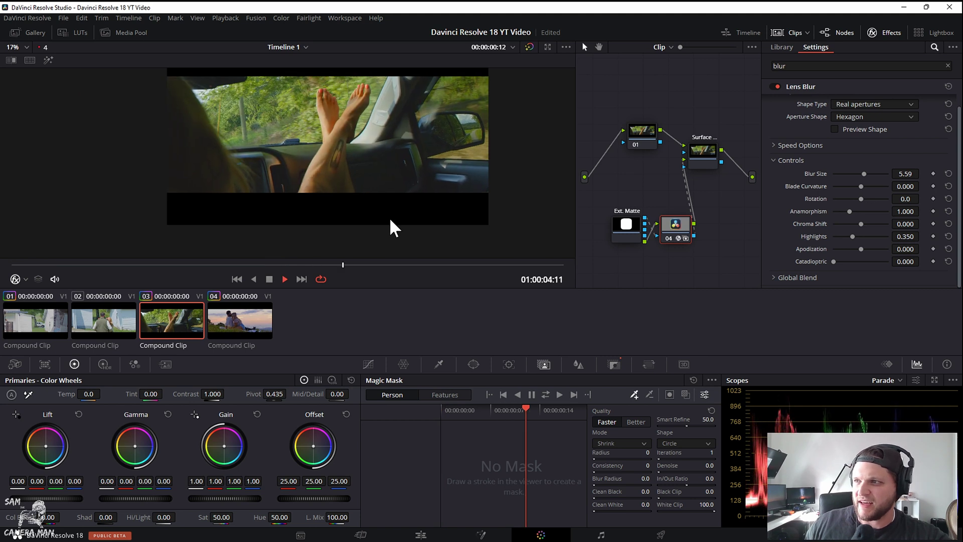
key(space)
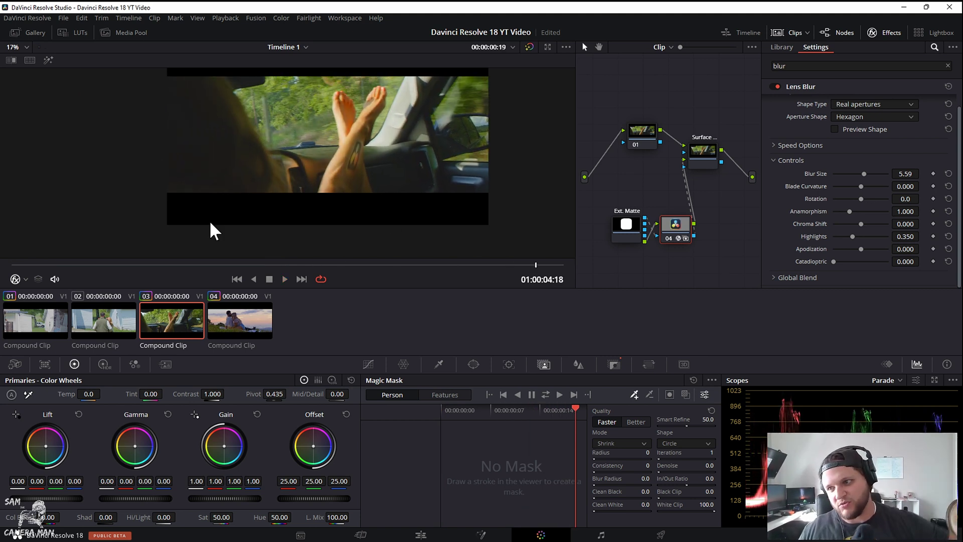
Load clip 04, the sunset scene, from the clip strip.
click(241, 323)
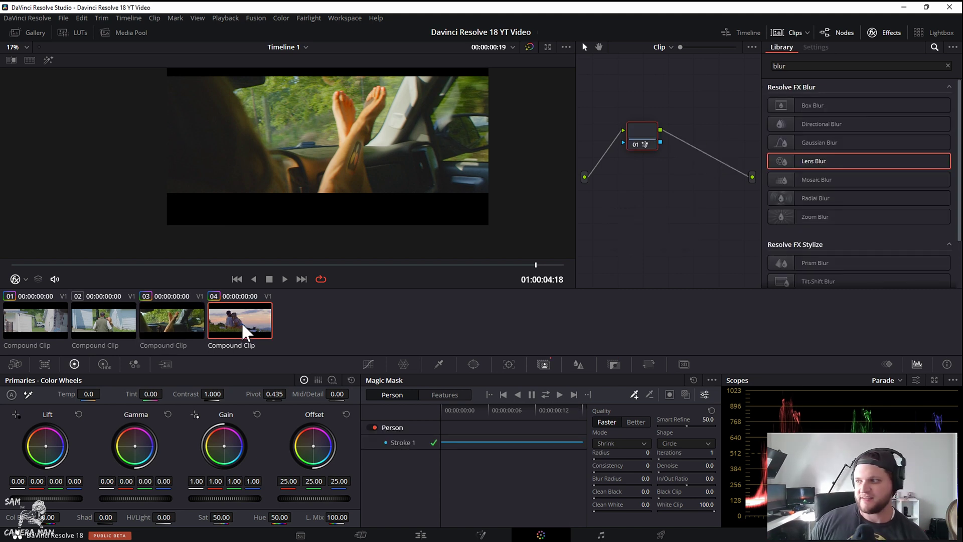